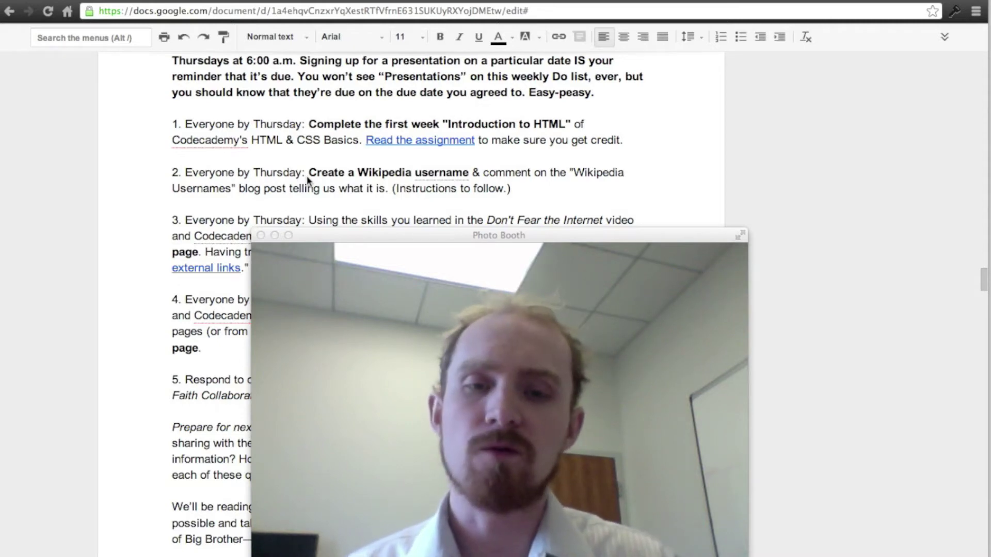
Step: Bring the Google Docs weekly assignment list in front of the Photo Booth window
left_click(307, 175)
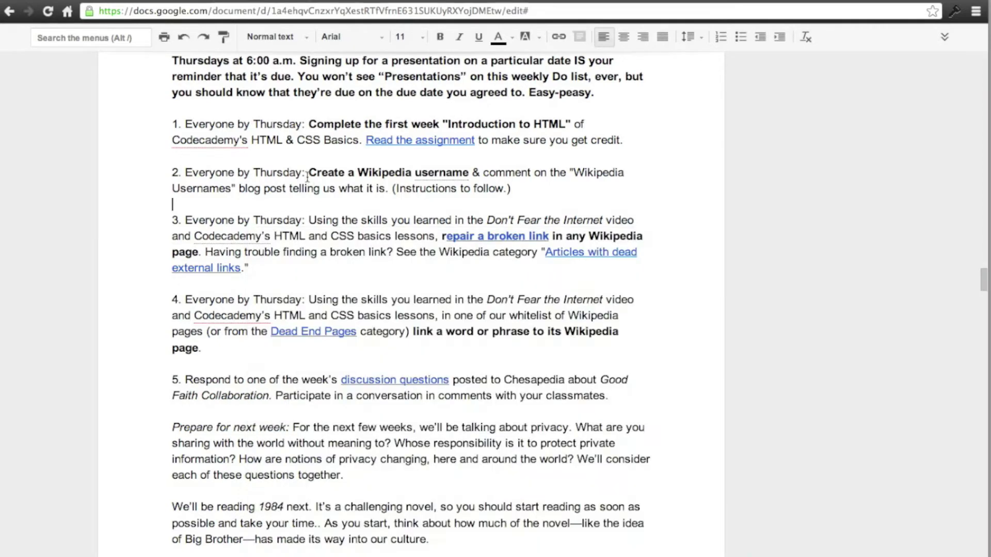
Step: Preview the 'repair a broken link' address, then follow 'Articles with dead external links' to Wikipedia
scroll(371, 241, "down", 1)
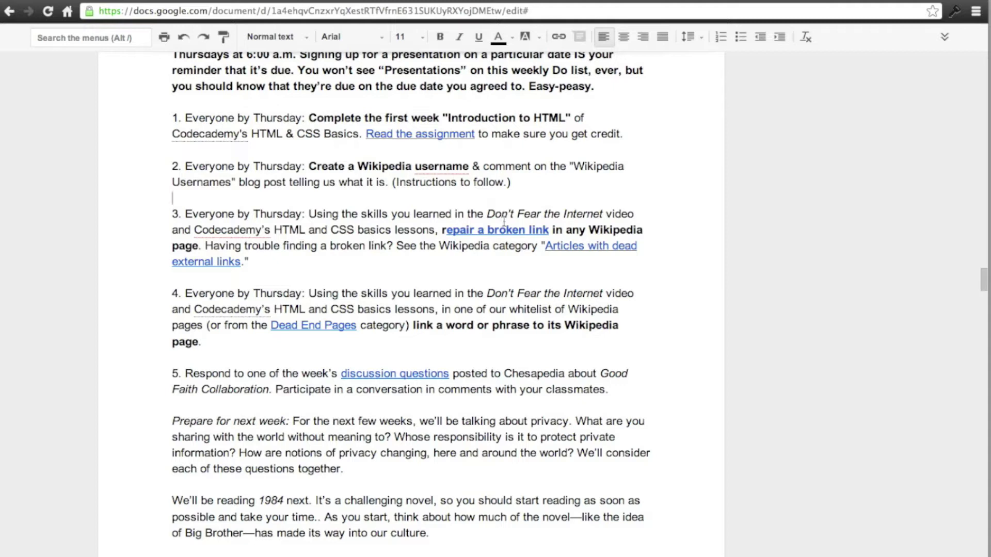
left_click(494, 229)
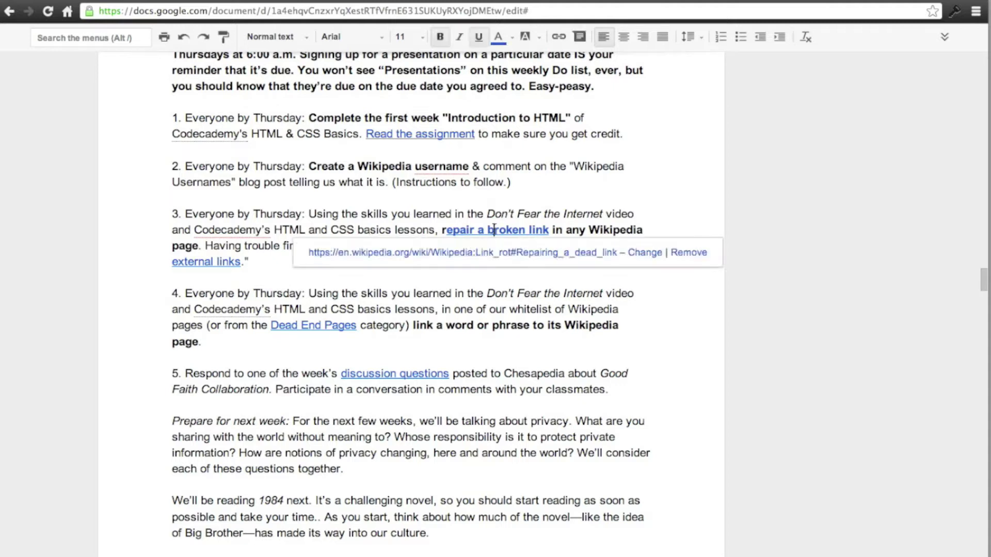
left_click(469, 214)
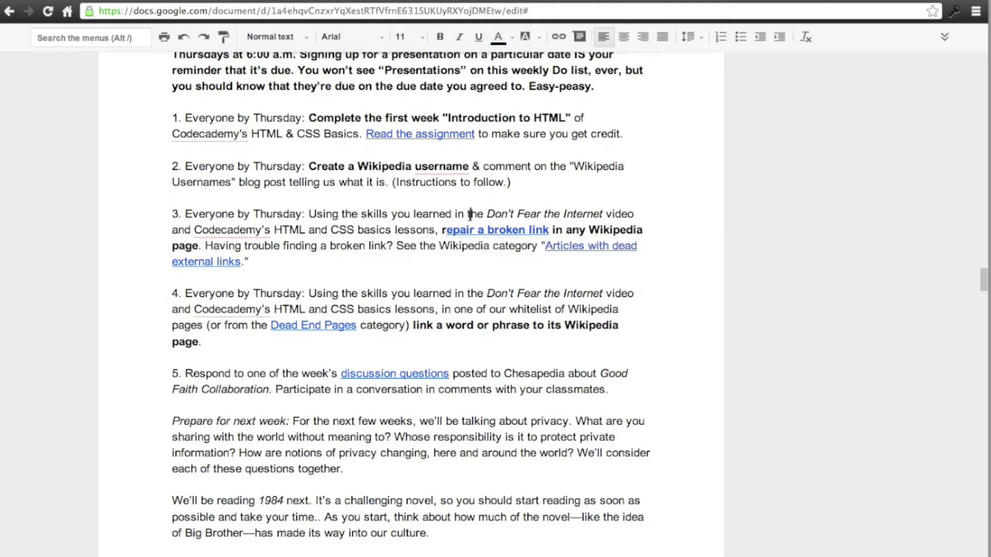
left_click(576, 246)
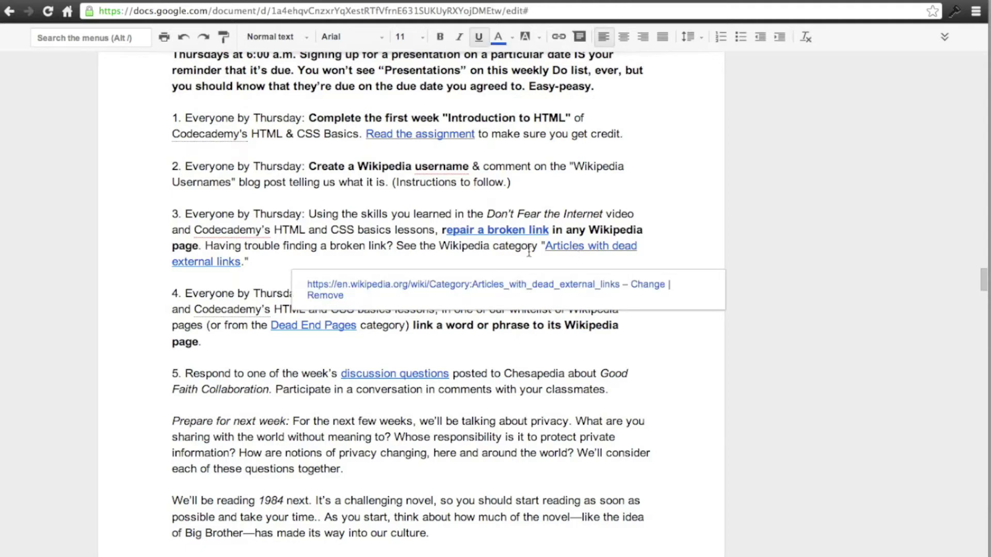
left_click(490, 287)
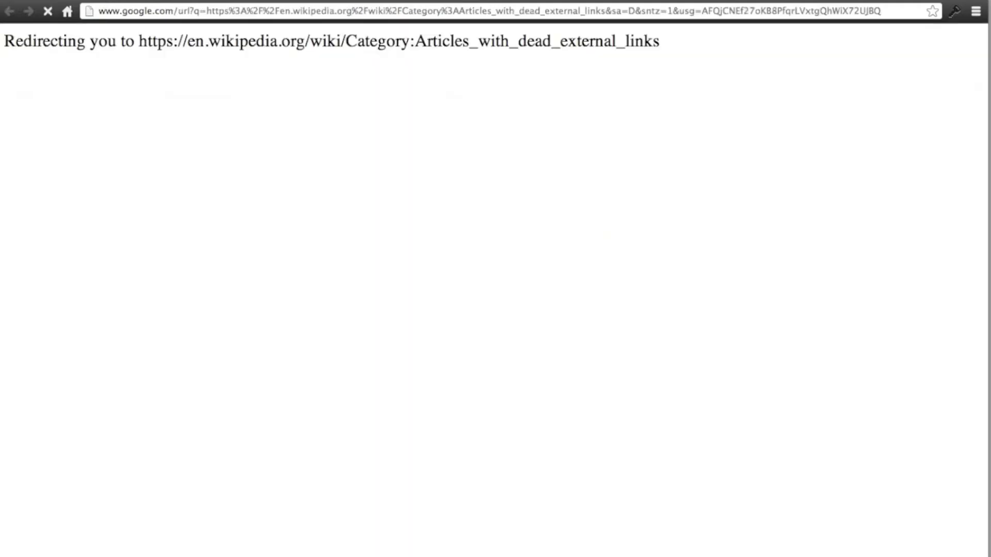
Step: Scroll the category's monthly list to February 2013 (1,153 pages) and open that subcategory
scroll(489, 231, "down", 6)
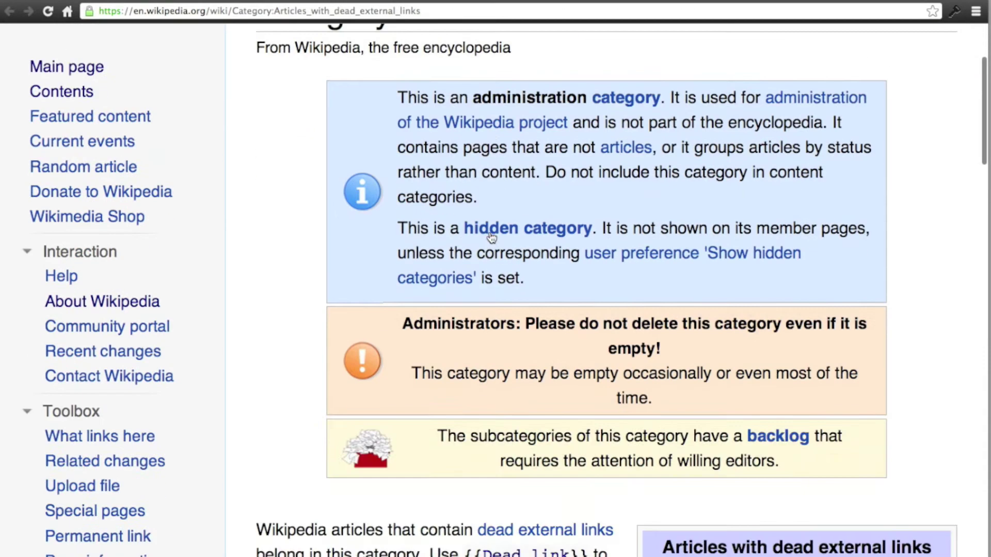
scroll(490, 231, "down", 5)
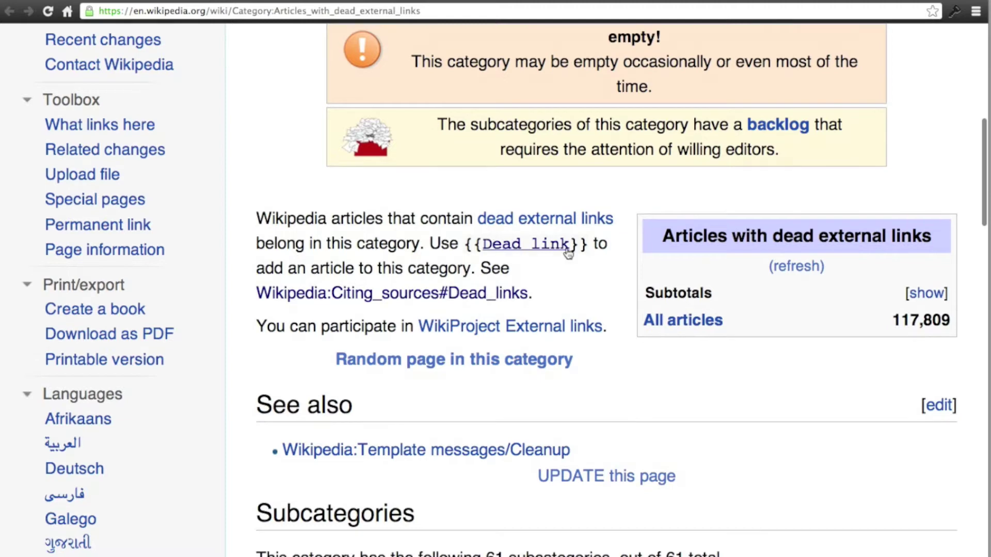
scroll(631, 309, "down", 2)
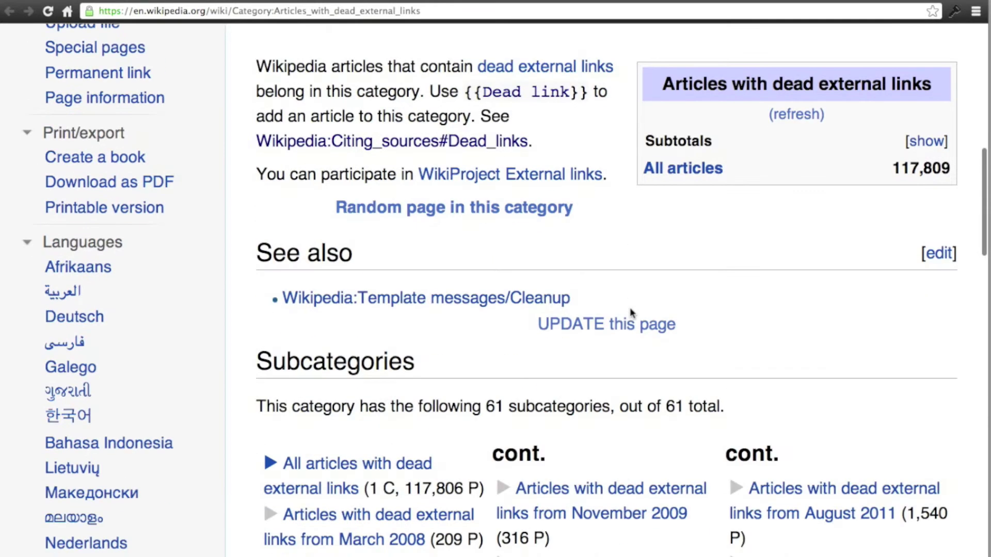
scroll(614, 201, "down", 5)
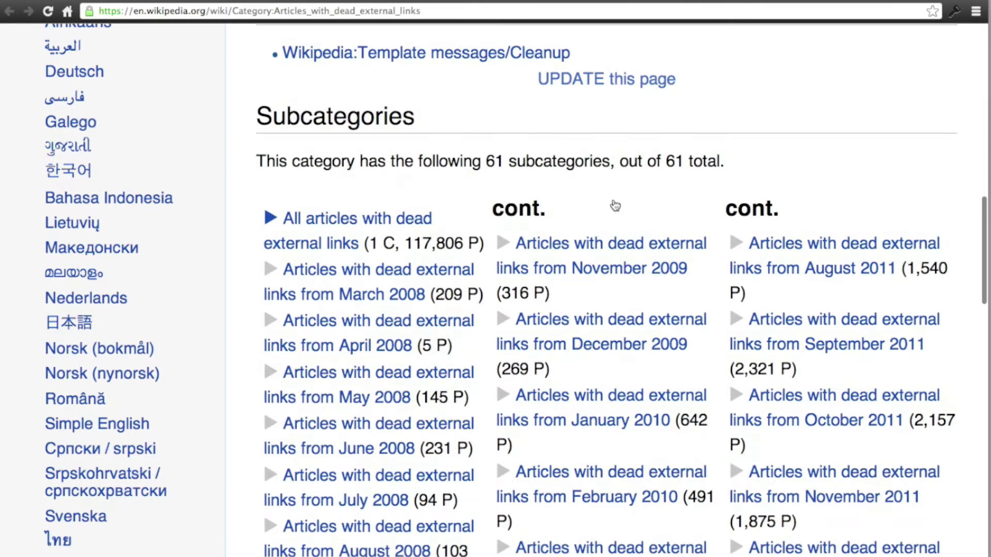
scroll(616, 206, "down", 1)
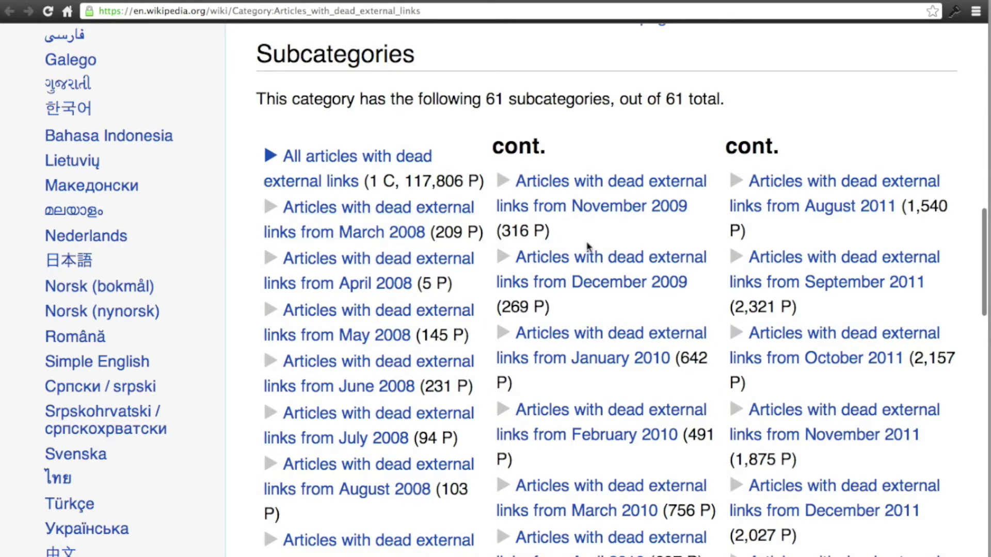
scroll(589, 247, "down", 10)
scroll(588, 247, "down", 10)
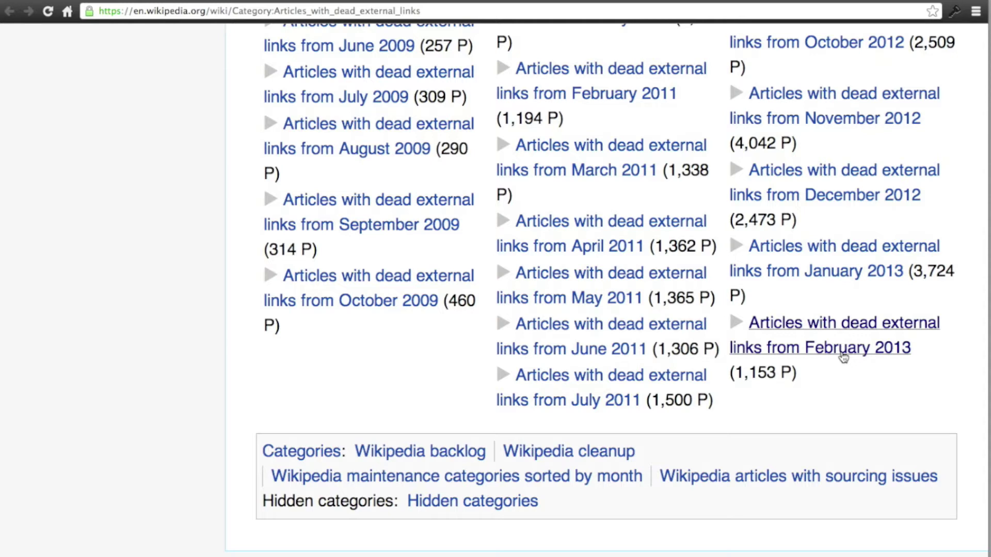
left_click_drag(735, 372, 776, 373)
left_click(858, 375)
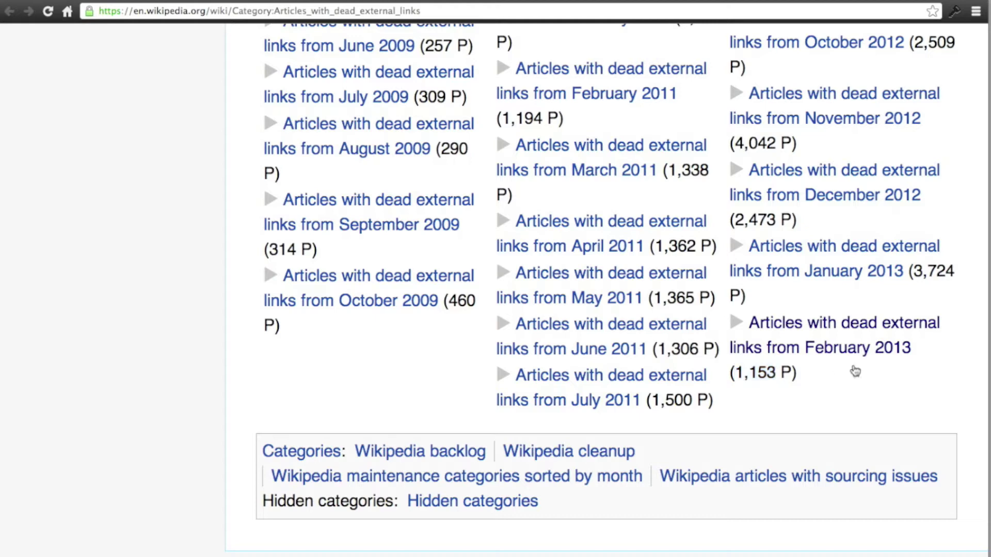
left_click(854, 356)
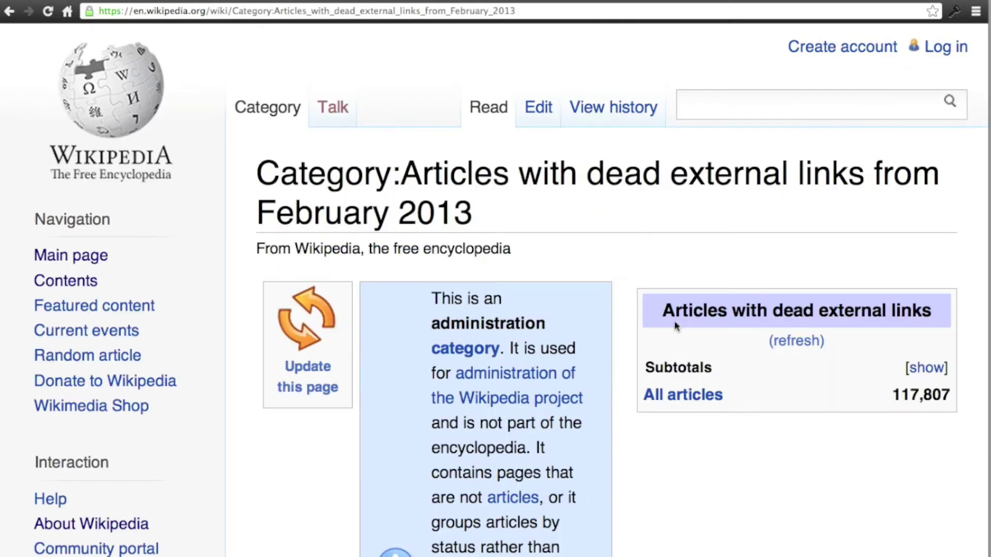
Step: Scroll the February 2013 page list and open the '1987 in poetry' article
scroll(675, 326, "down", 13)
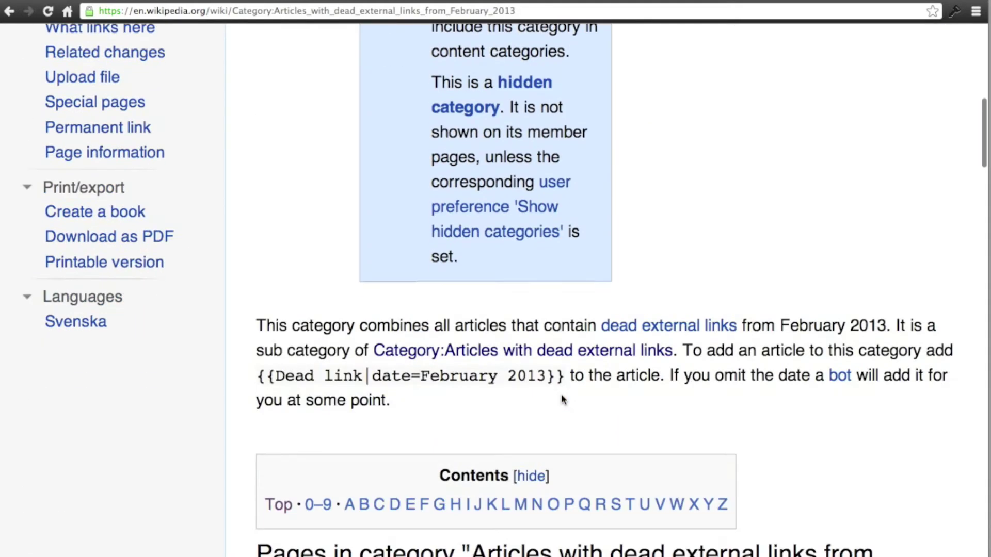
scroll(561, 395, "down", 3)
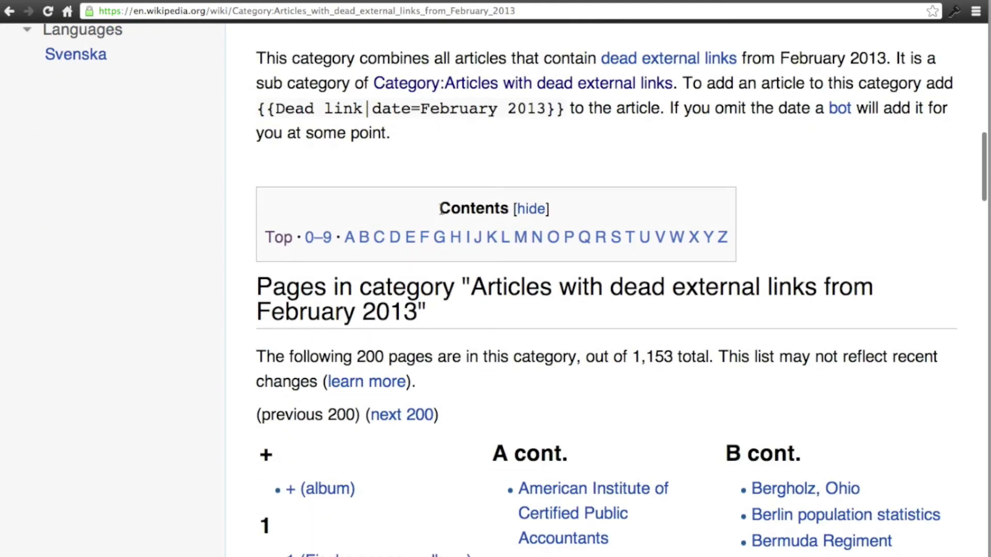
scroll(518, 330, "down", 5)
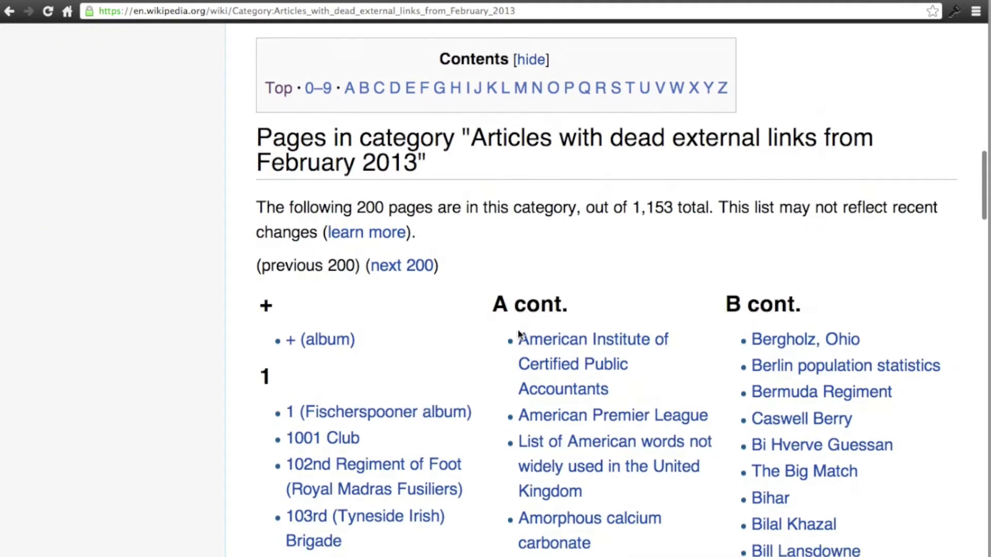
scroll(518, 335, "down", 3)
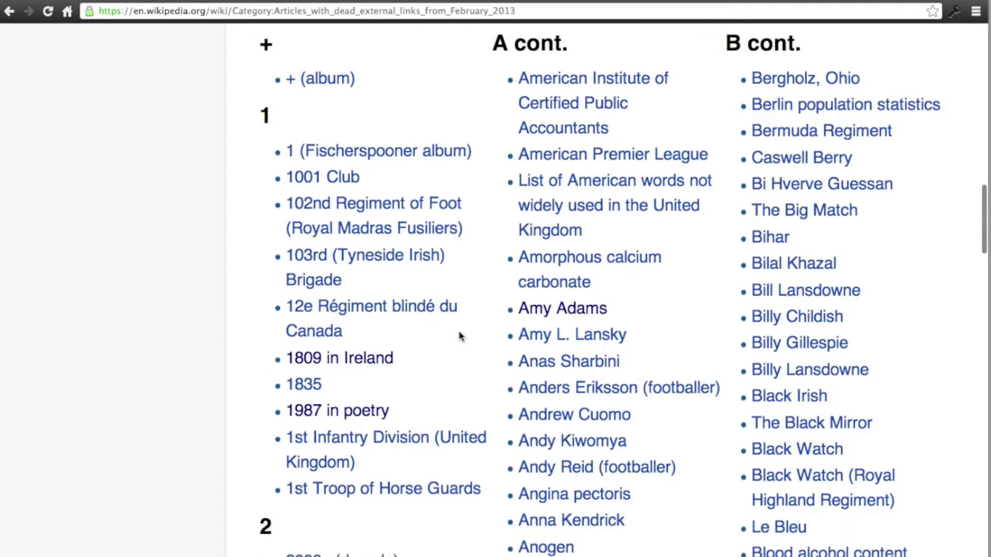
scroll(461, 337, "down", 1)
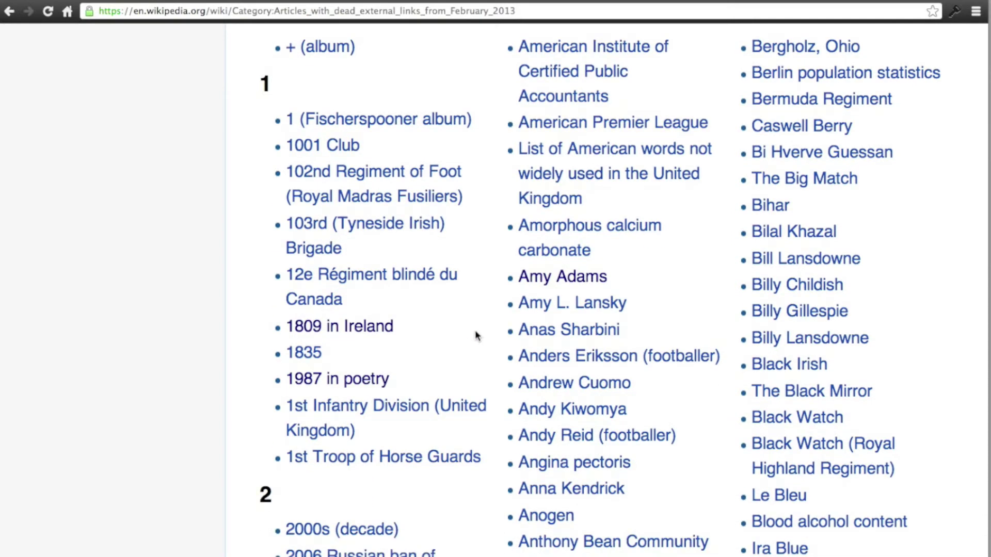
left_click(539, 288, "super")
left_click(341, 384)
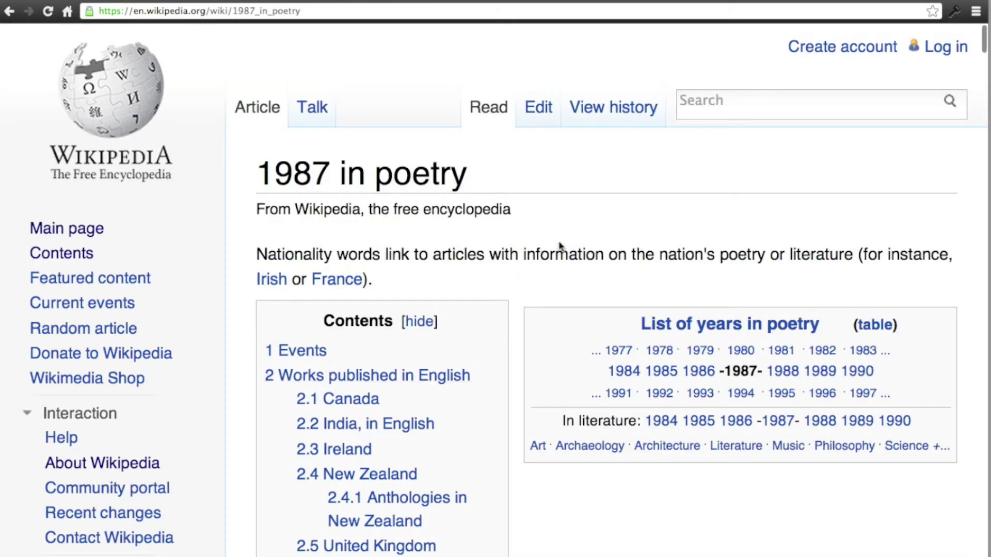
Step: Search the '1987 in poetry' article for 'dead link', finding note 2's tag
scroll(561, 247, "down", 1)
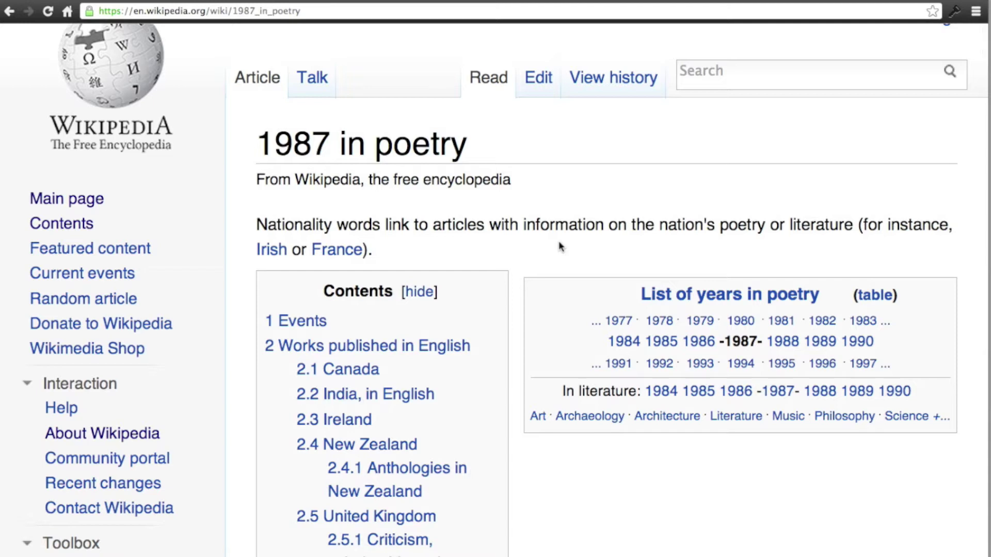
scroll(559, 246, "up", 1)
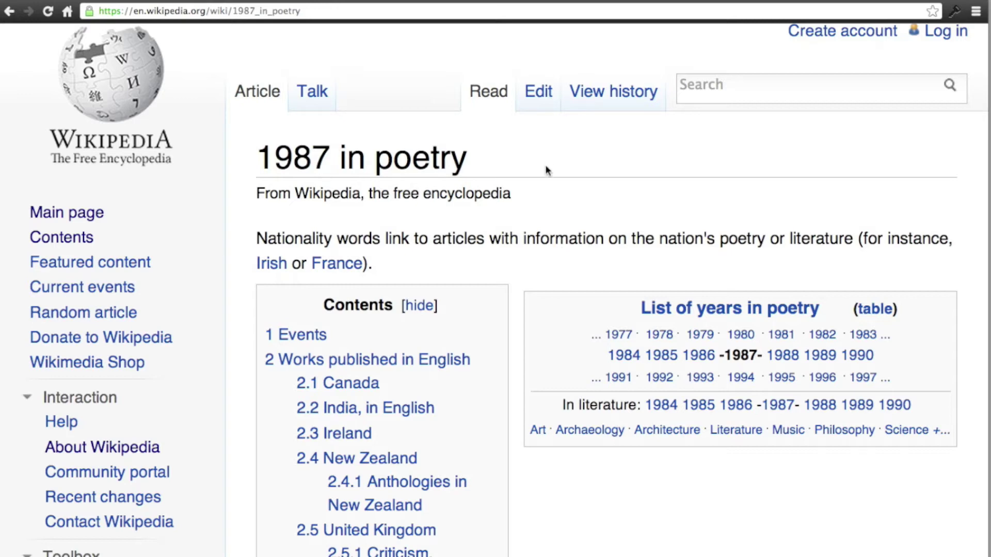
key("ctrl+f")
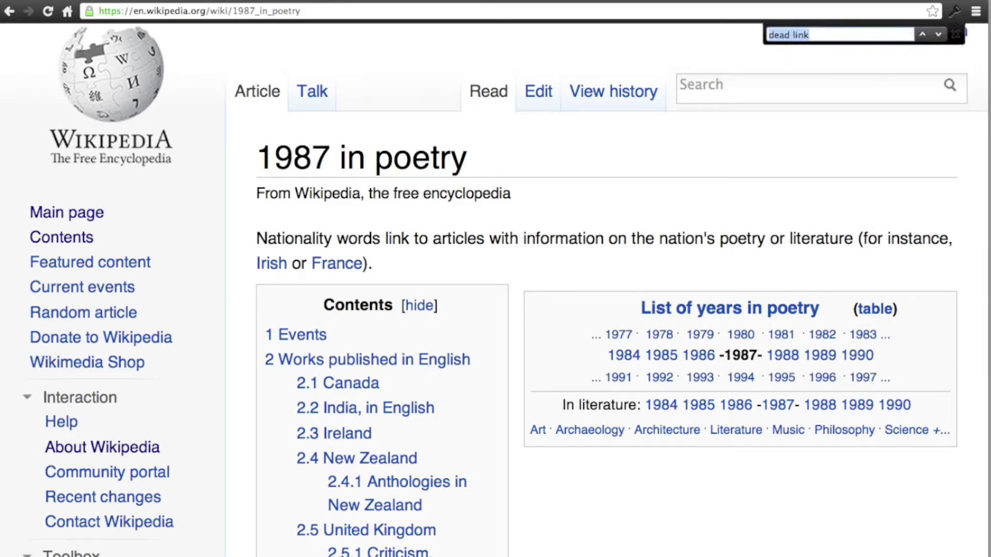
type("dead link")
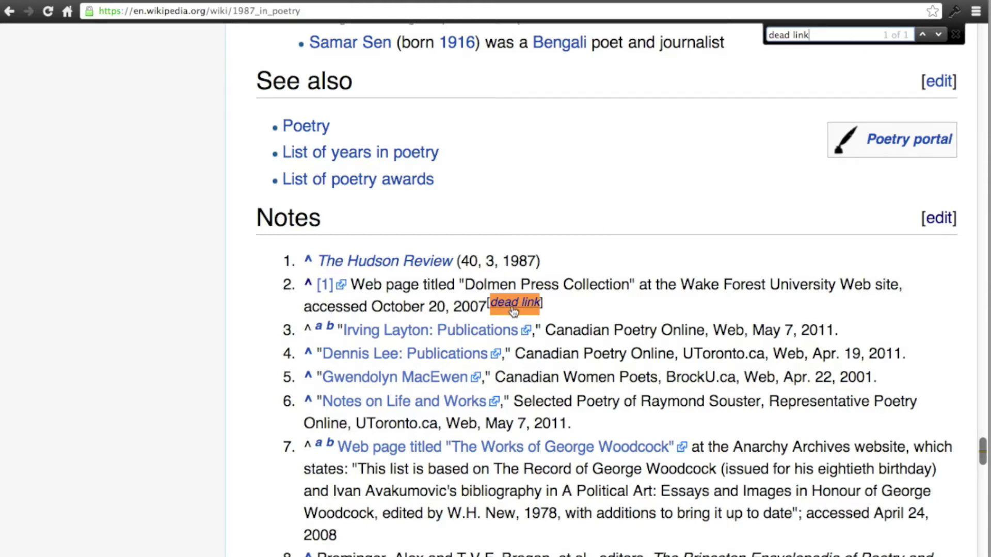
scroll(541, 296, "down", 2)
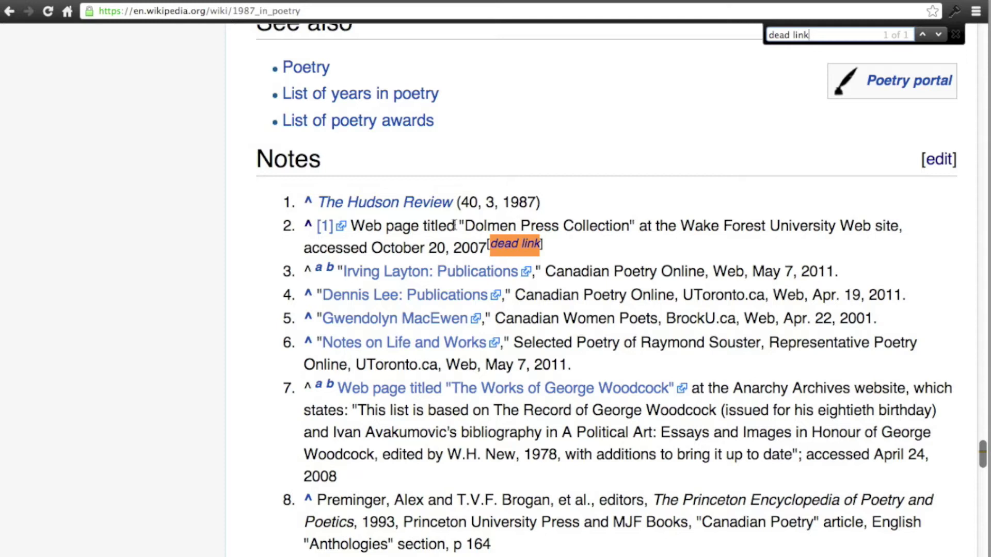
Step: Select note 2's title 'Dolmen Press Collection' to copy, then open a new browser tab
left_click_drag(466, 226, 630, 229)
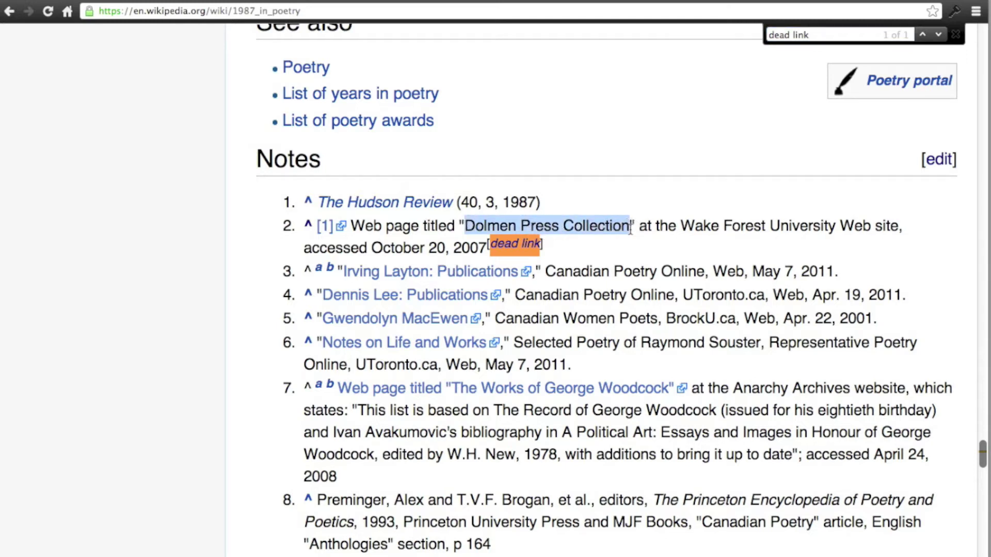
left_click(727, 226)
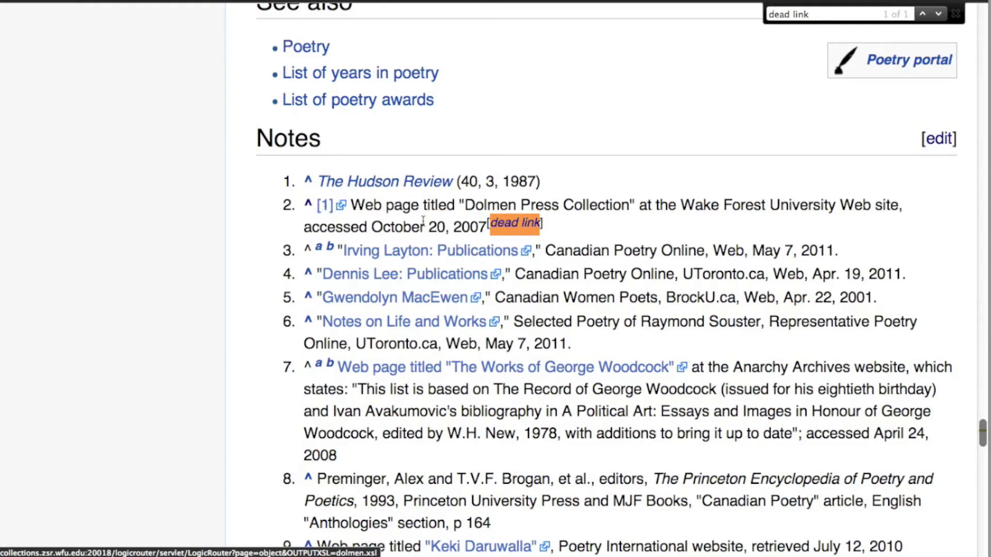
left_click_drag(465, 206, 628, 204)
key("super+c")
key("ctrl+t")
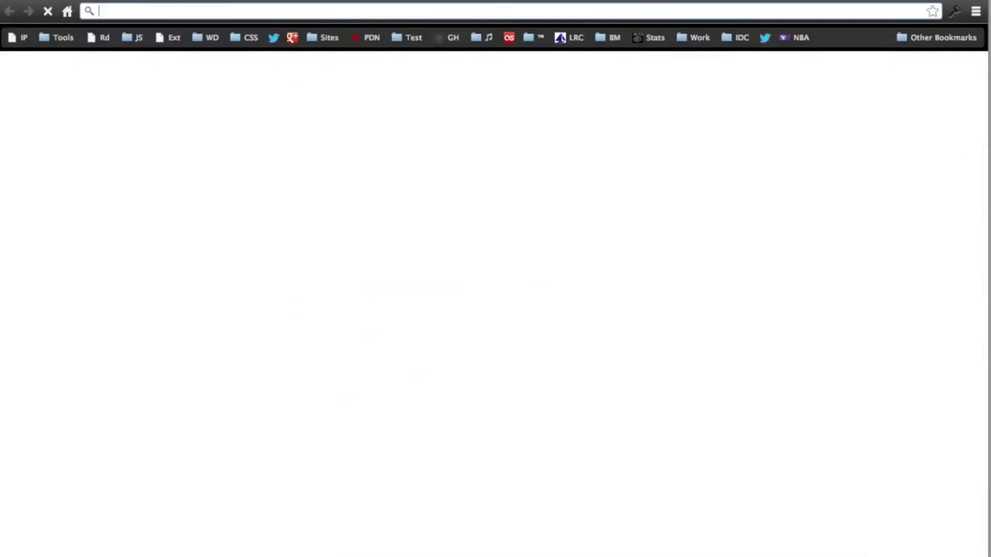
Step: Search Google for 'site:wfu.edu Dolmen Press Collection'
type("google.com")
key("Return")
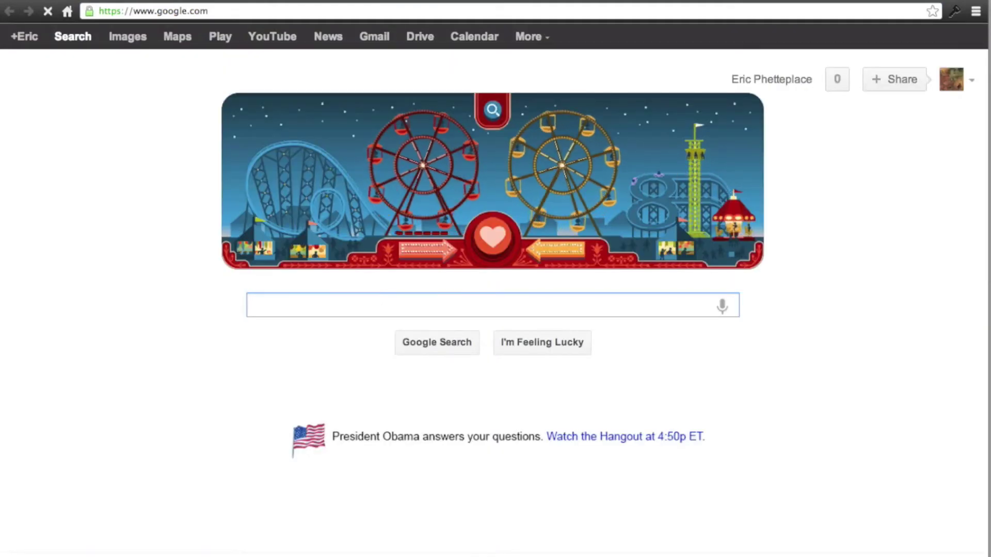
type("site")
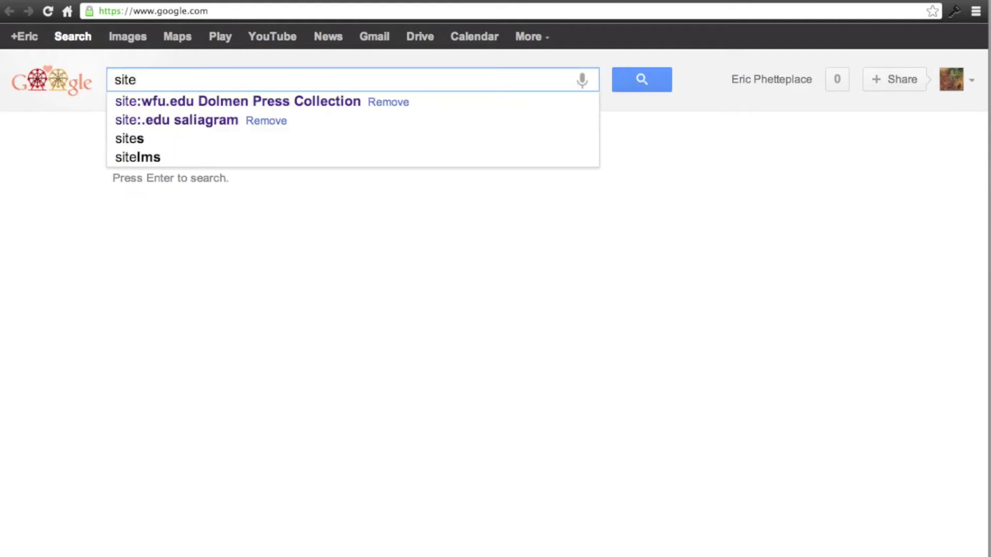
type(":")
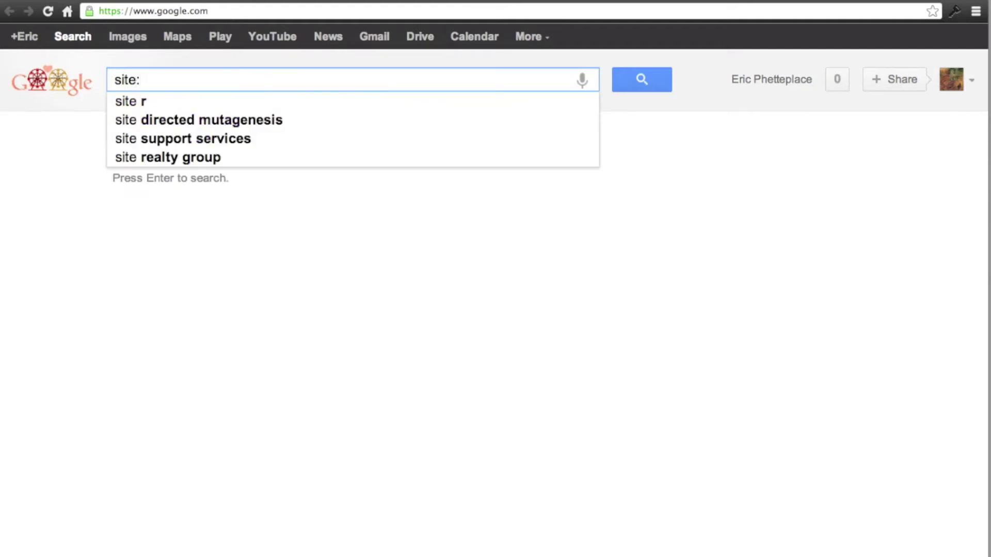
type("wfu.edu")
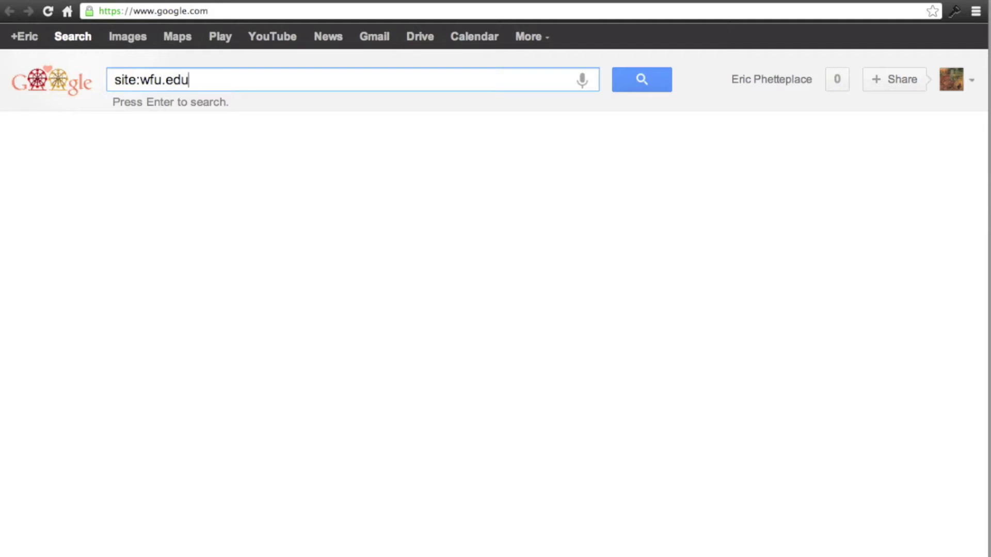
key("super+v")
key("Return")
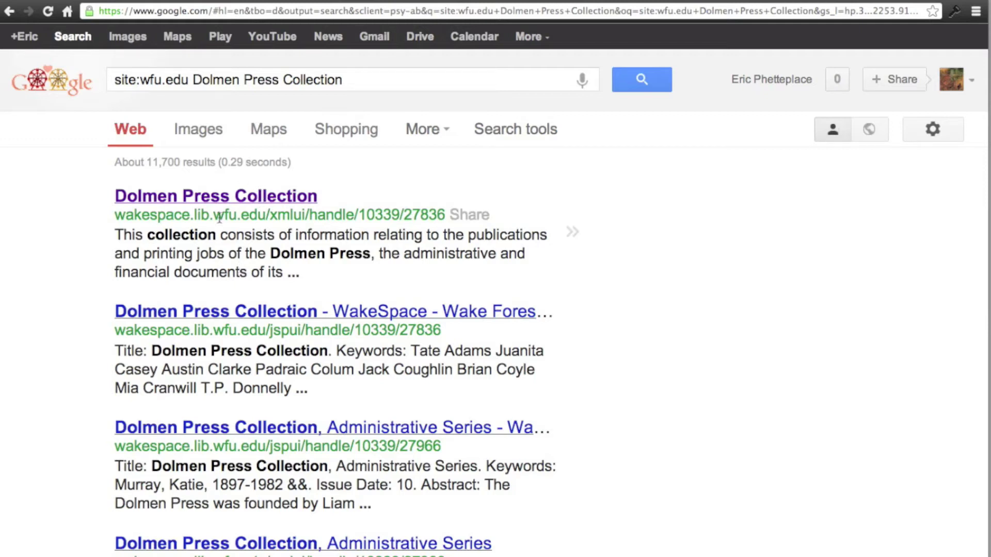
Step: Open the top Wake Forest 'Dolmen Press Collection' result
left_click_drag(216, 215, 265, 214)
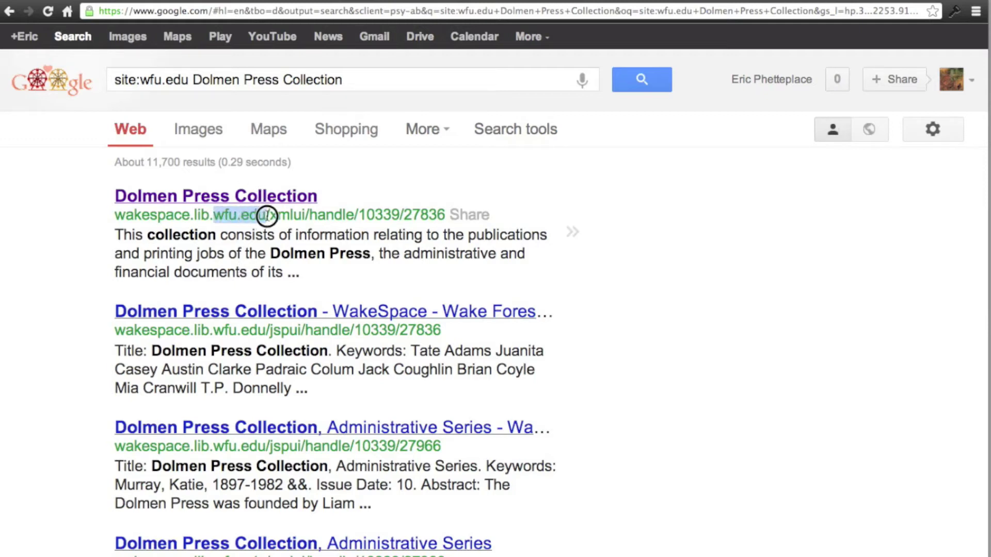
left_click(257, 234)
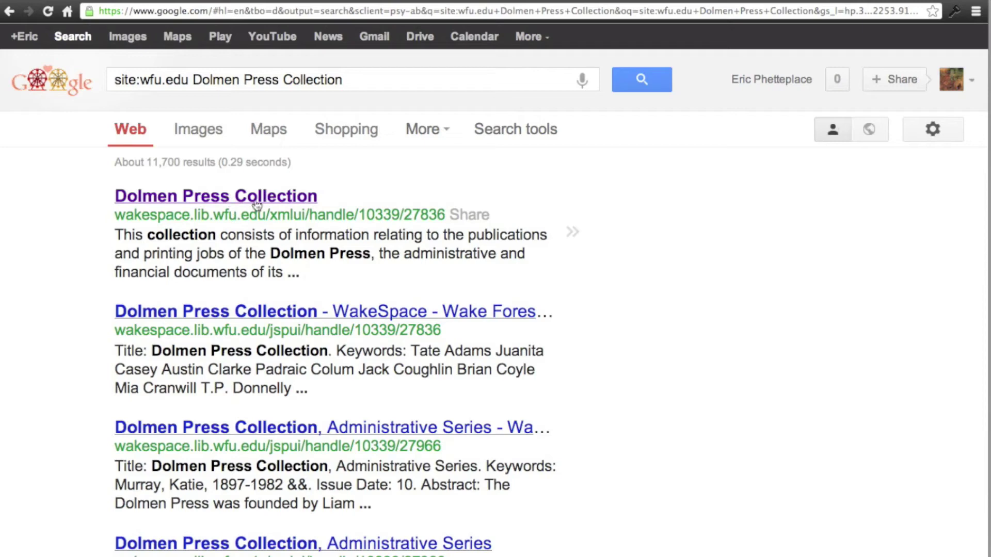
left_click(257, 202)
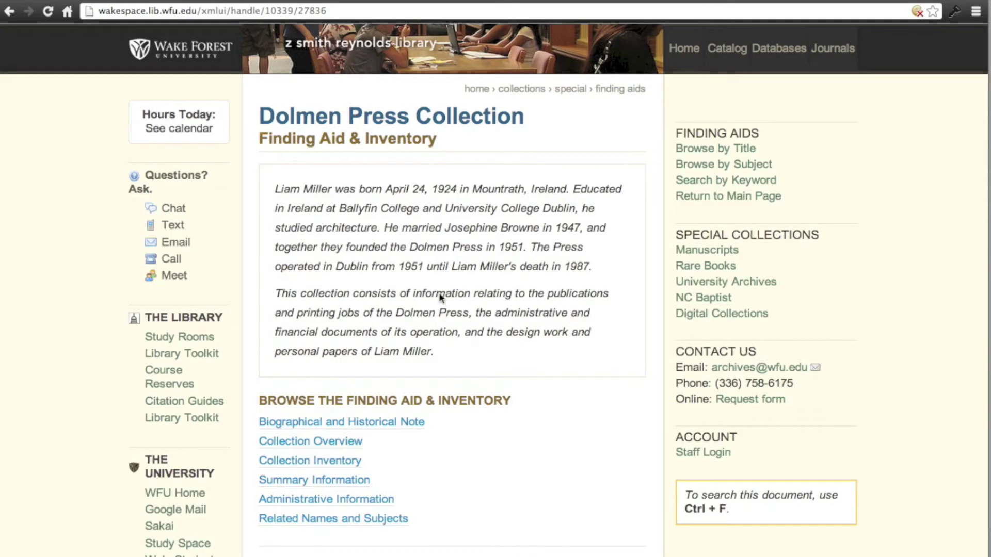
Step: Copy the Wake Forest finding aid's web address and close its tab to return to Wikipedia
left_click_drag(533, 250, 588, 267)
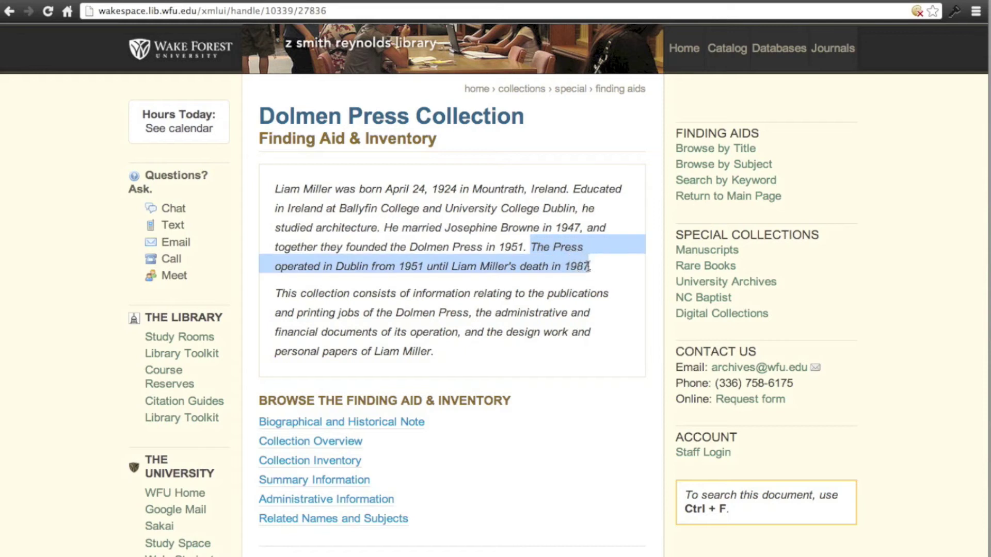
left_click(413, 284)
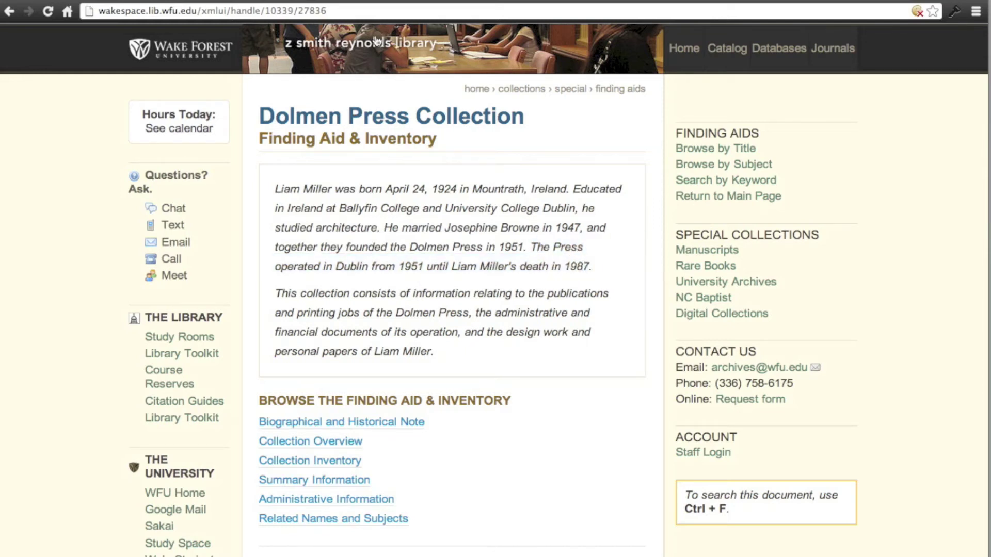
left_click(325, 11)
key("ctrl+c")
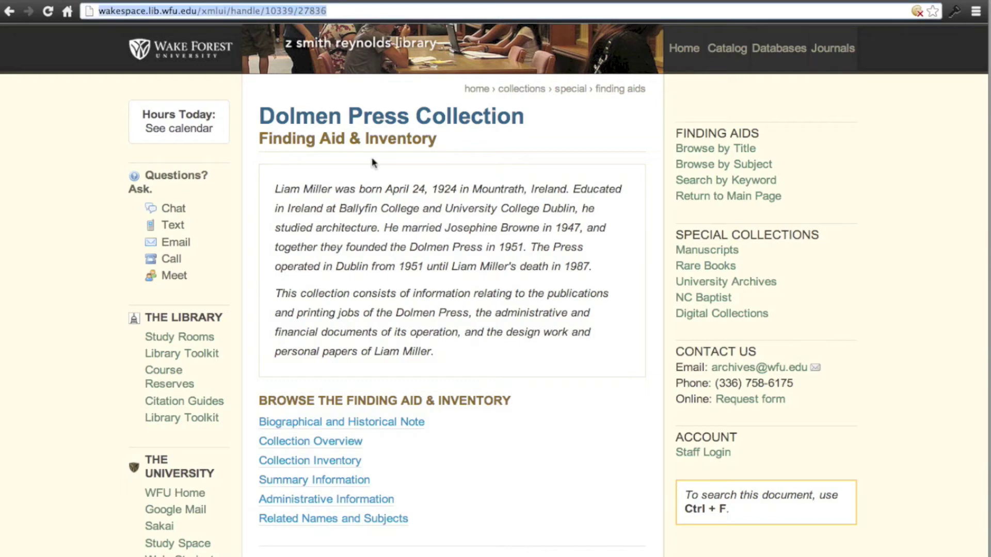
key("ctrl+w")
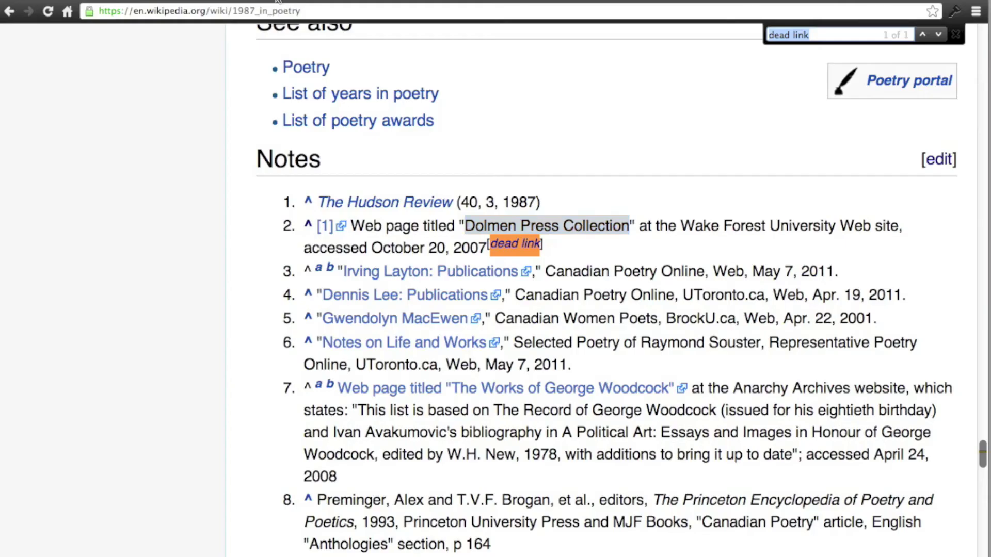
Step: Jump from note 2 to its Dolmen Press citation and scroll up to the Events heading
left_click(425, 227)
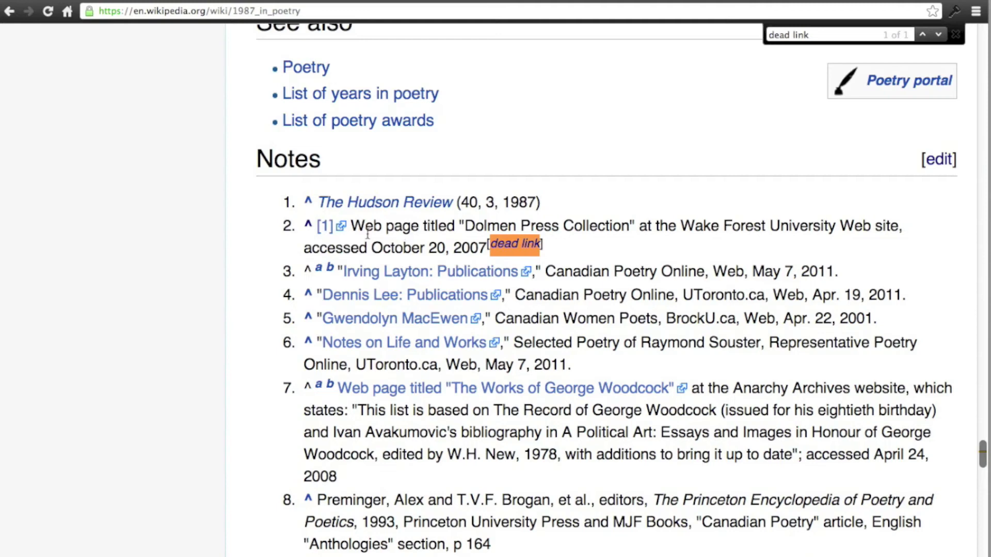
left_click(308, 227)
scroll(540, 101, "up", 3)
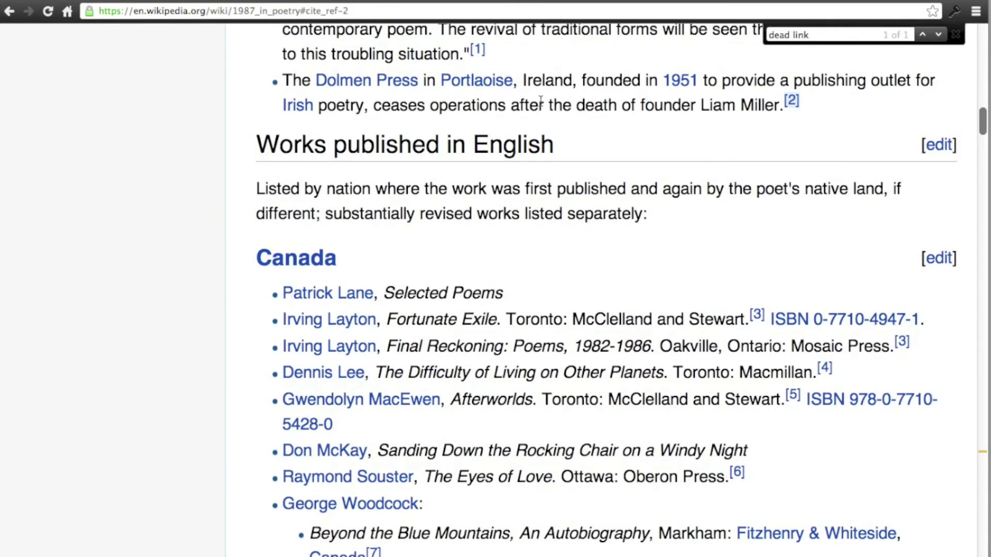
left_click_drag(425, 106, 762, 110)
left_click(760, 103)
scroll(719, 133, "up", 4)
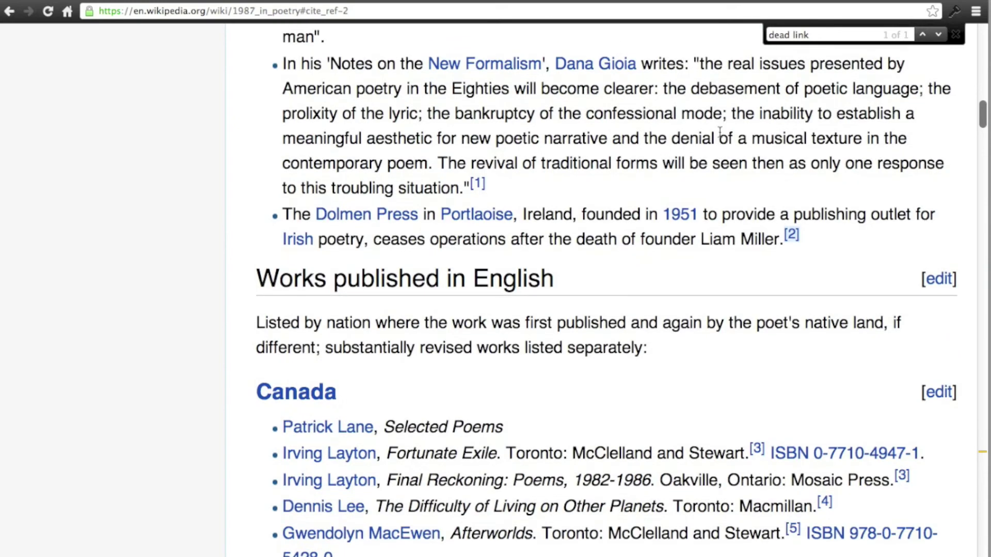
mouse_move(793, 314)
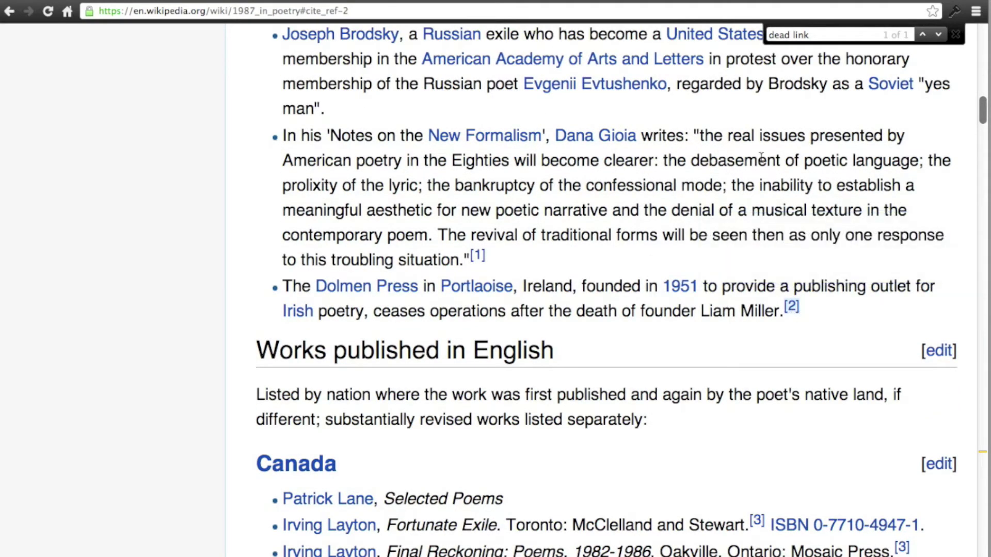
scroll(762, 162, "up", 5)
scroll(761, 163, "up", 2)
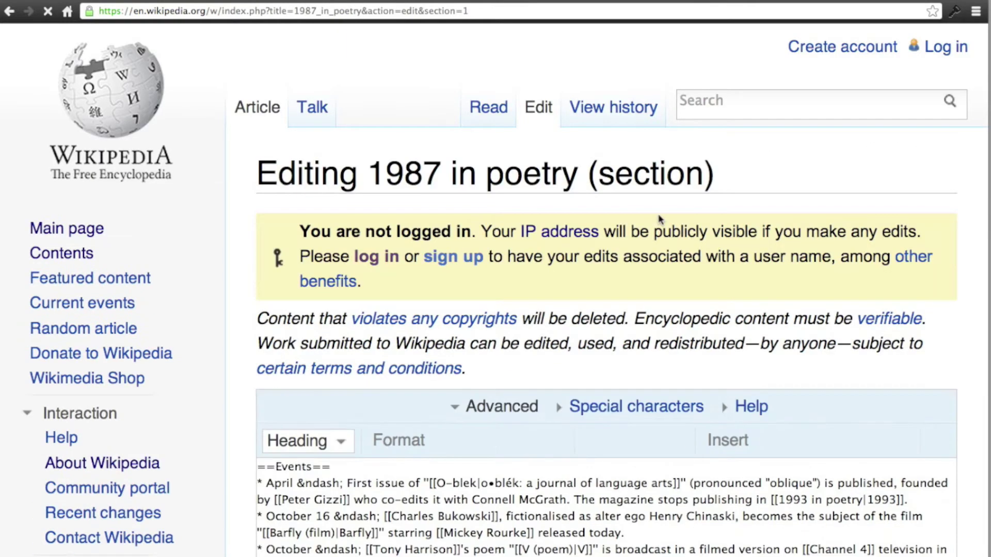
scroll(231, 277, "down", 2)
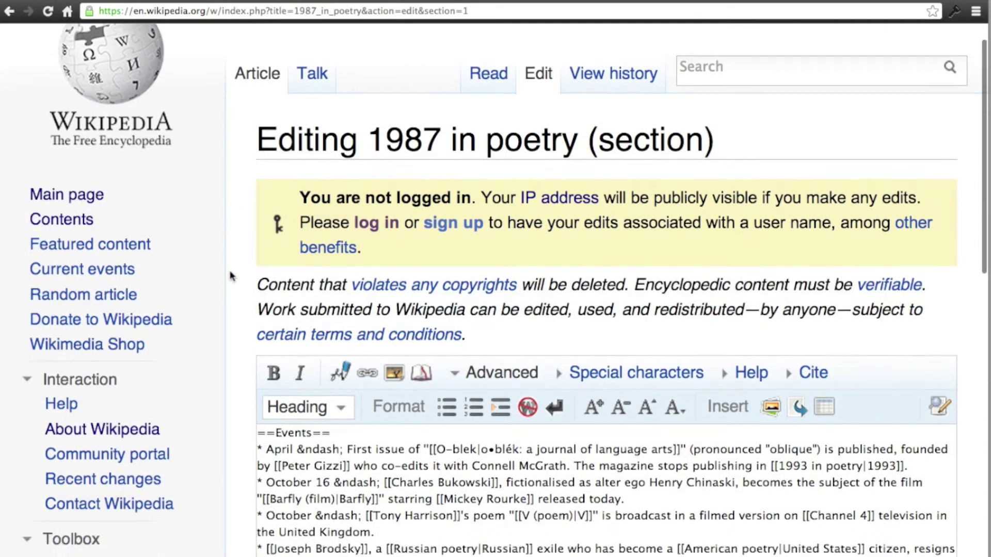
left_click_drag(299, 154, 478, 155)
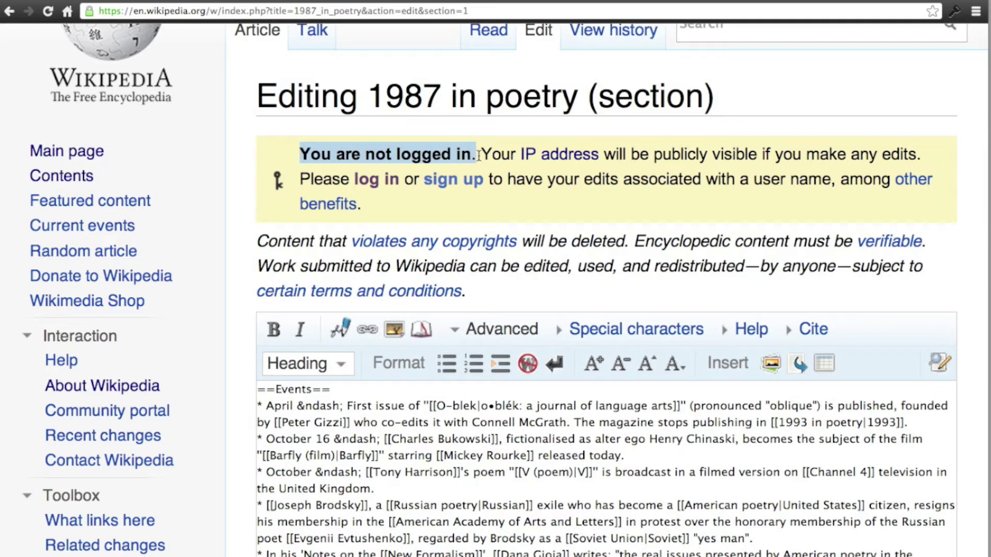
left_click(336, 178)
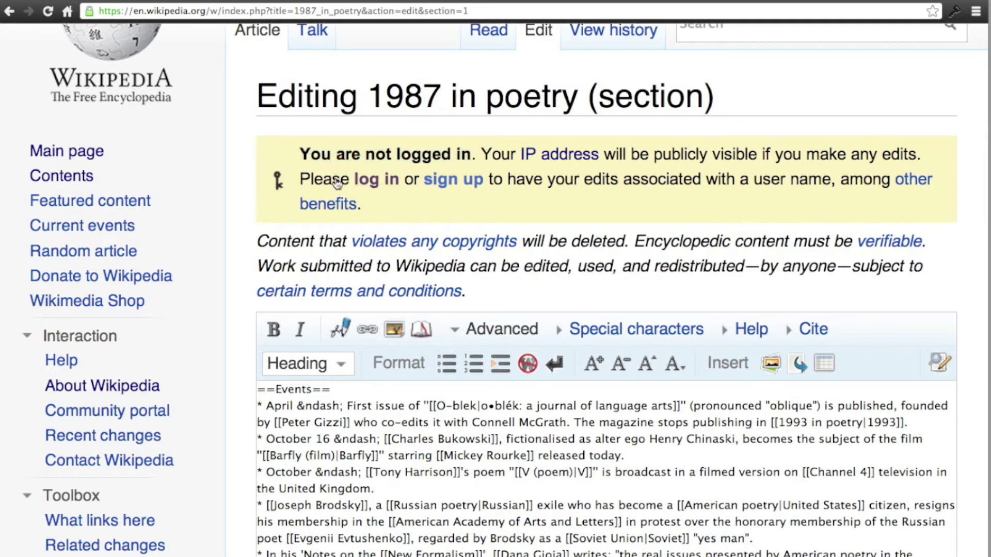
key("super+Tab")
key("super+Tab")
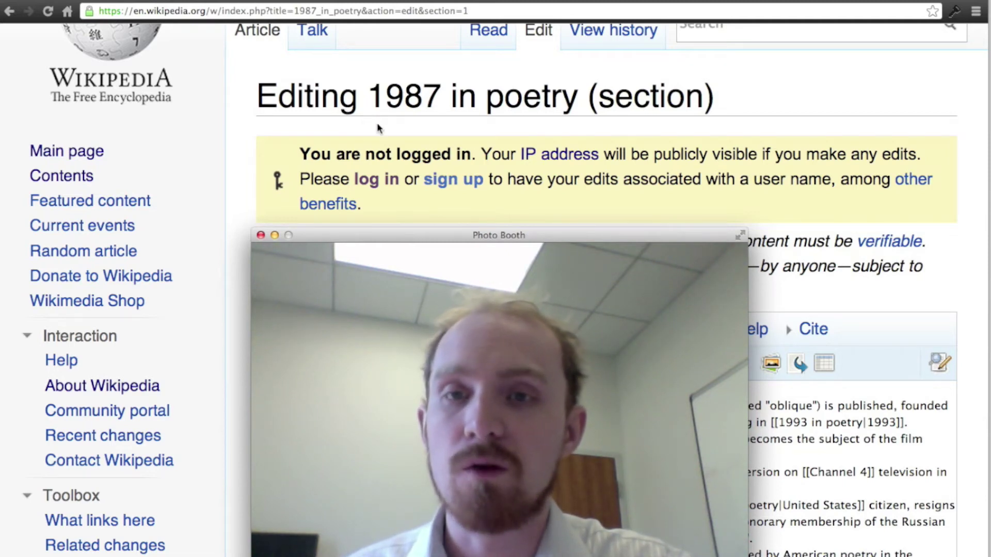
Step: Sign in to Wikipedia with the saved account password and return to editing '1987 in poetry'
key("super+h")
left_click(385, 182)
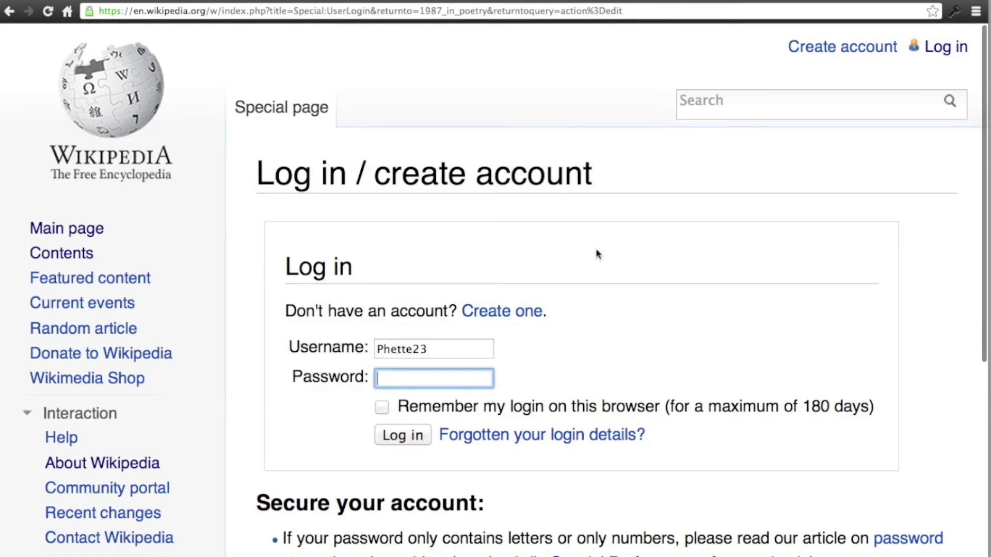
left_click(955, 11)
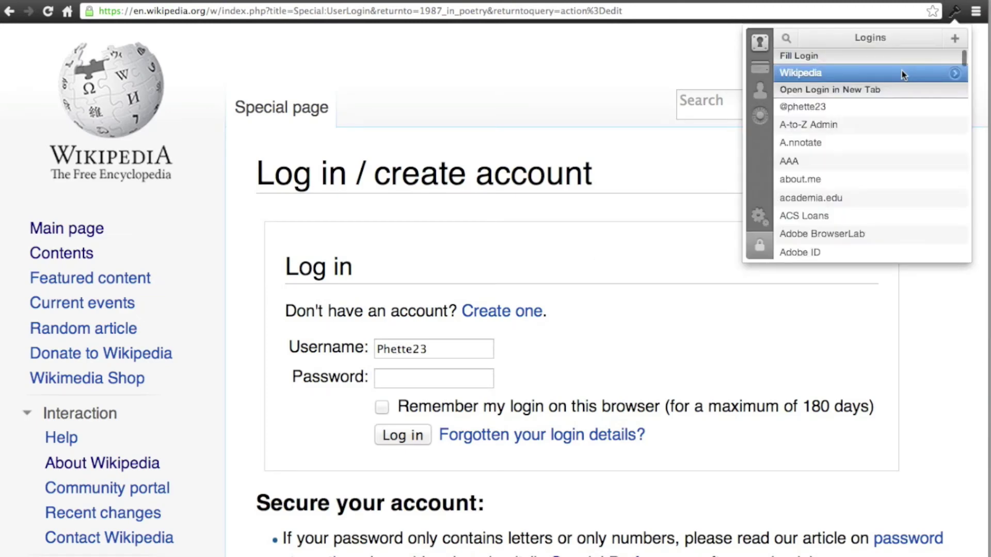
left_click(903, 73)
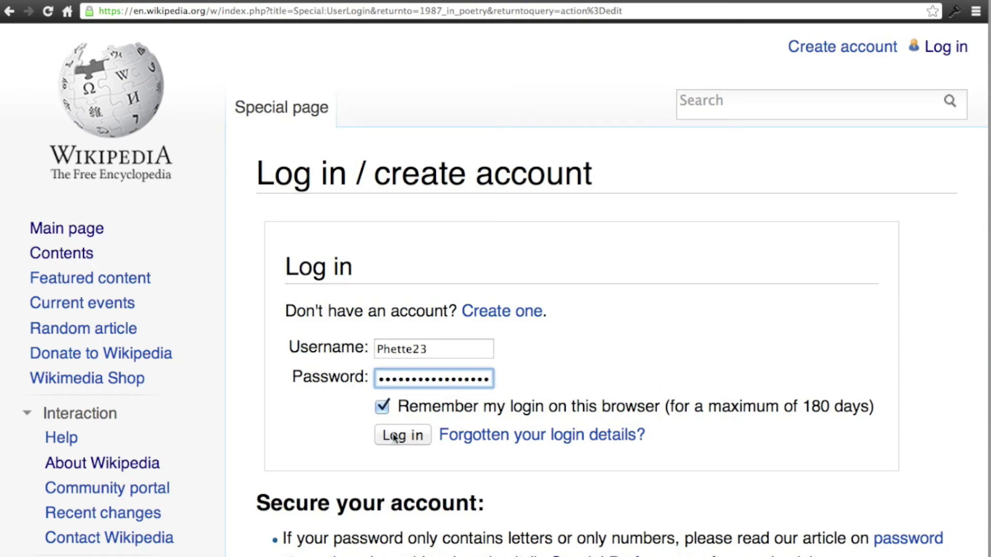
key("Return")
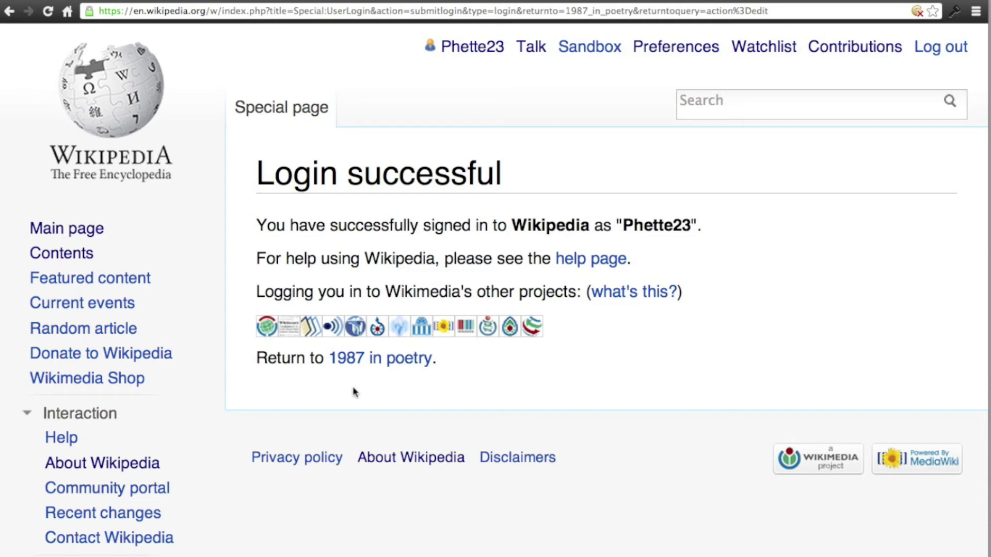
left_click(404, 367)
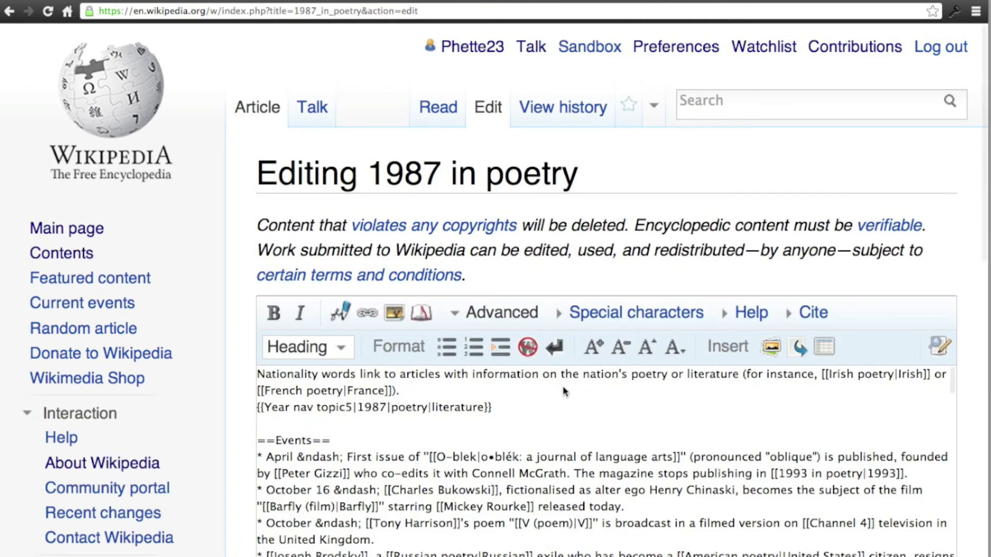
Step: Replace the dead collections.zsr.wfu.edu Dolmen Press link with wakespace.lib.wfu.edu/xmlui/handle/10339/27836
scroll(364, 420, "down", 5)
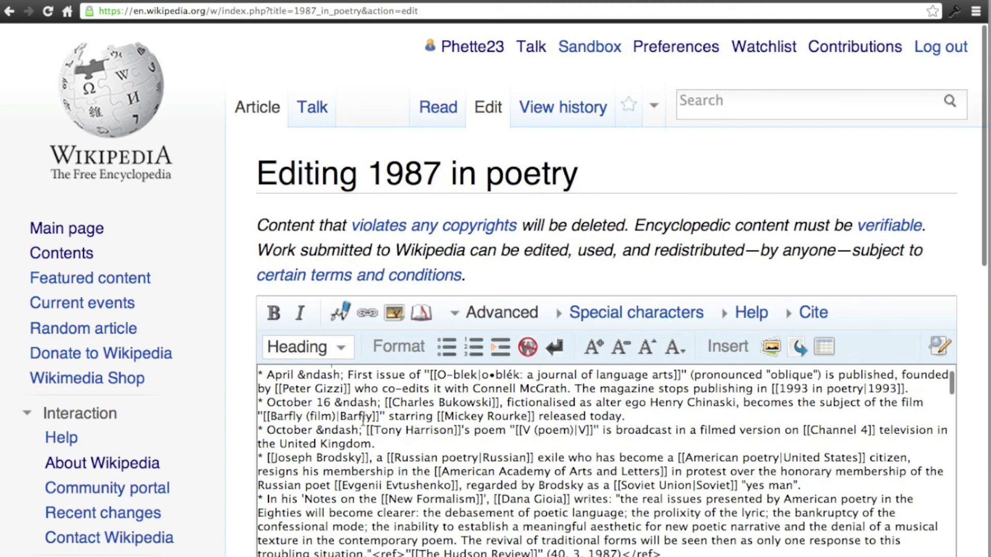
scroll(364, 421, "down", 1)
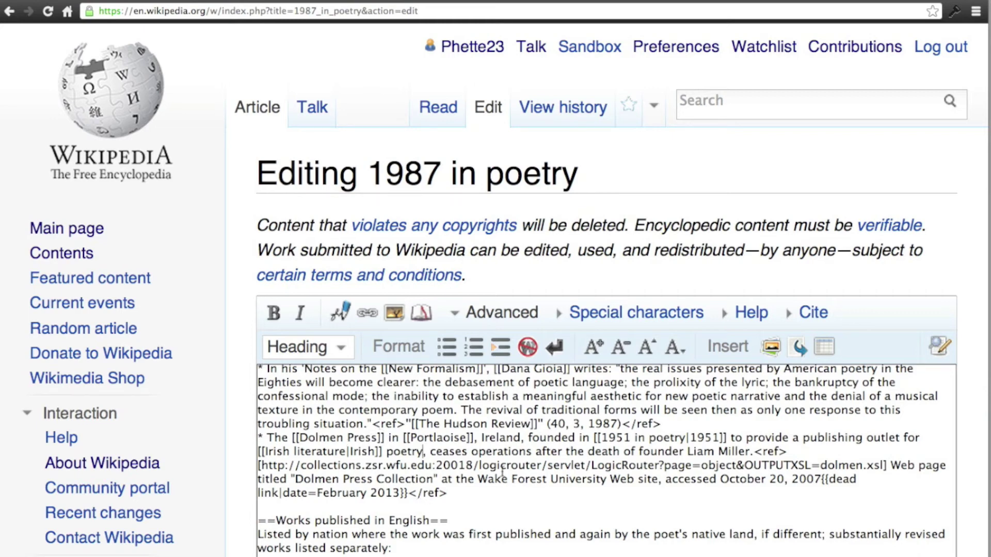
left_click(264, 465)
left_click(885, 467, "shift")
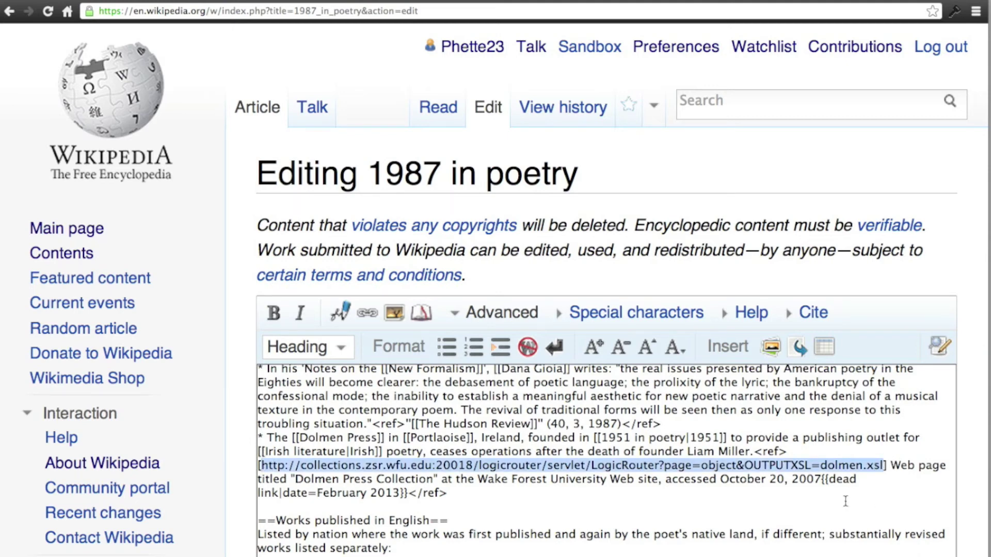
key("ctrl+v")
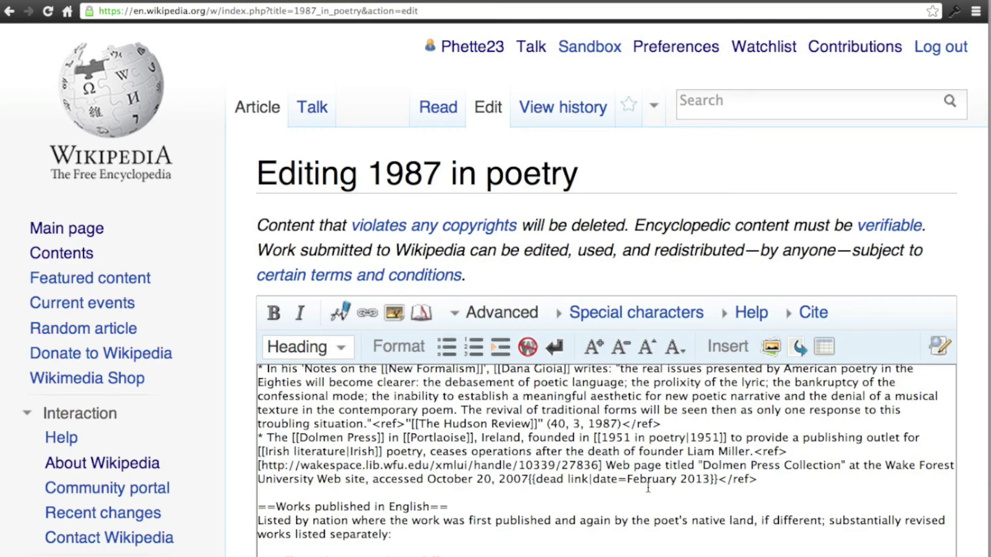
scroll(249, 494, "down", 10)
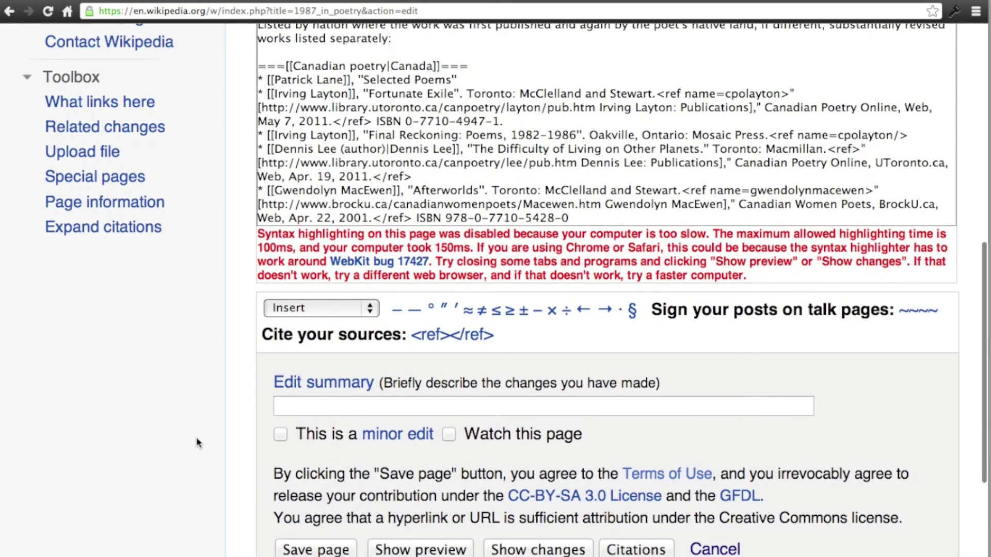
Step: Save the page as a minor edit summarised 'fix broken link to wfu.edu'
scroll(191, 443, "down", 2)
left_click(282, 325)
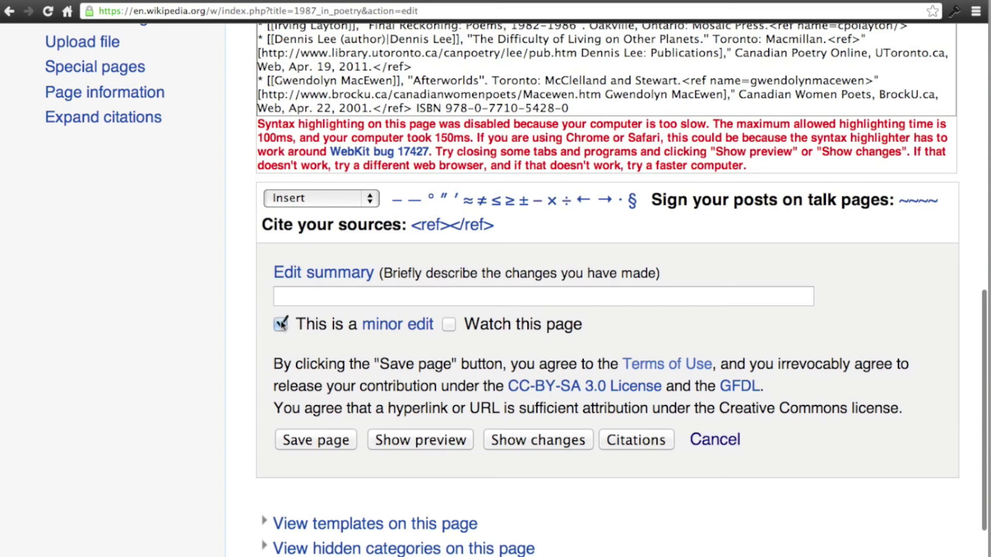
left_click(313, 294)
type("fix br")
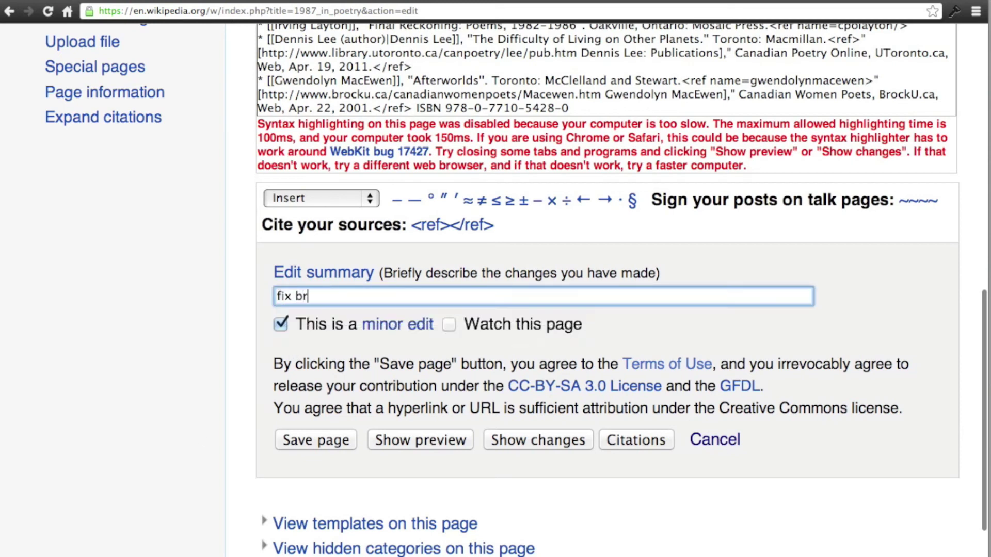
type("oken link to wfu.edu")
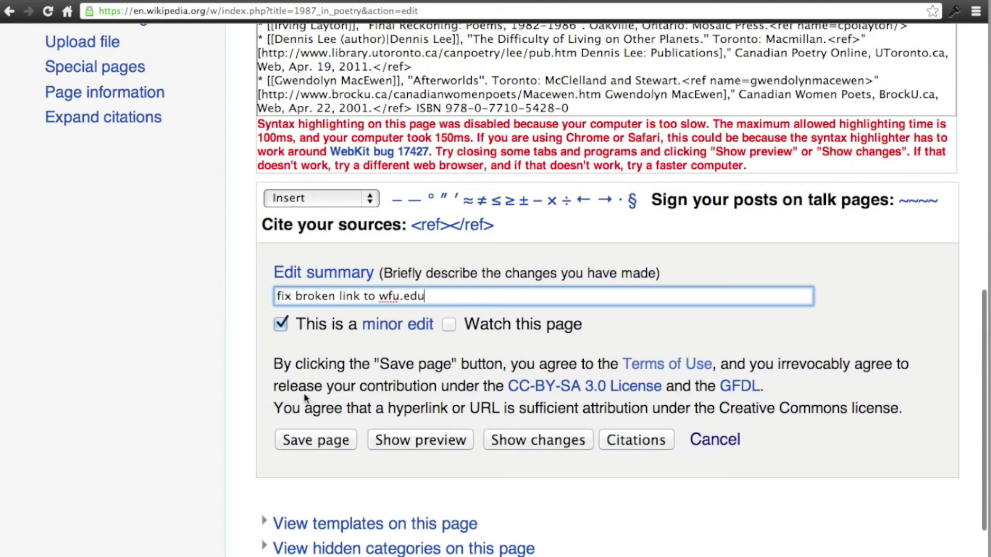
left_click(324, 441)
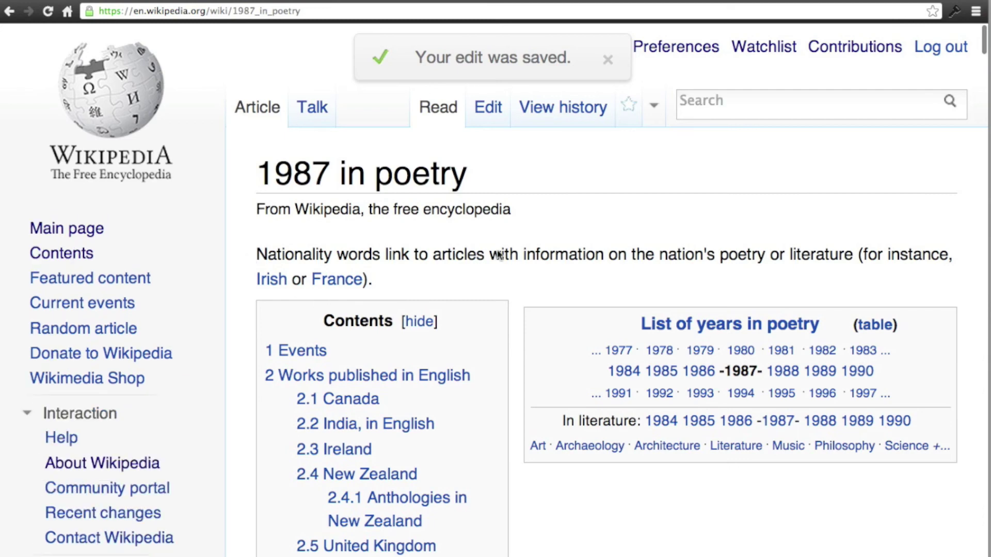
Step: Remove the {{dead link|date=February 2013}} template following the Dolmen Press reference
scroll(497, 250, "down", 2)
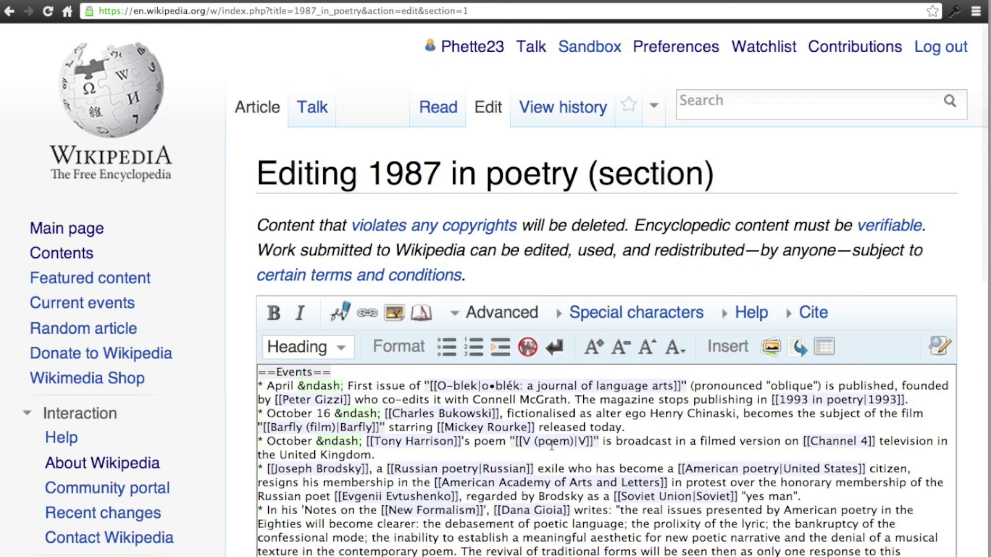
scroll(551, 445, "down", 3)
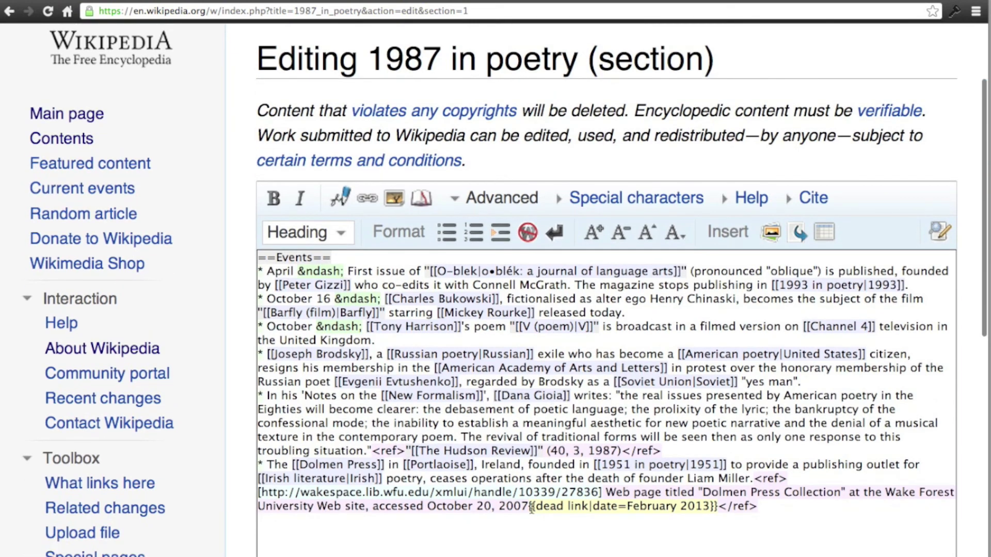
left_click(718, 505, "shift")
key("BackSpace")
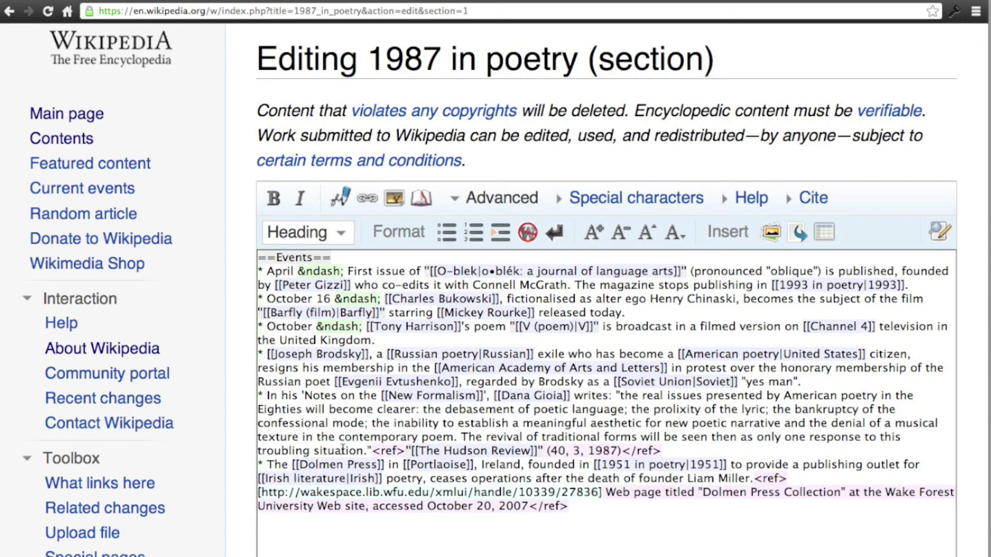
Step: Save the Events section as a minor edit with summary '/* Events */ remove dead link warning'
scroll(253, 498, "down", 7)
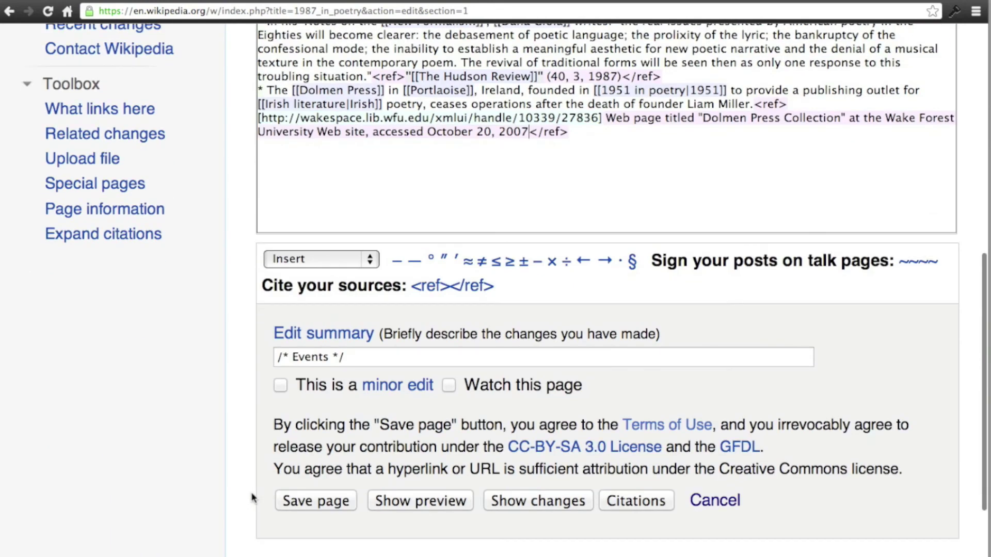
left_click(281, 388)
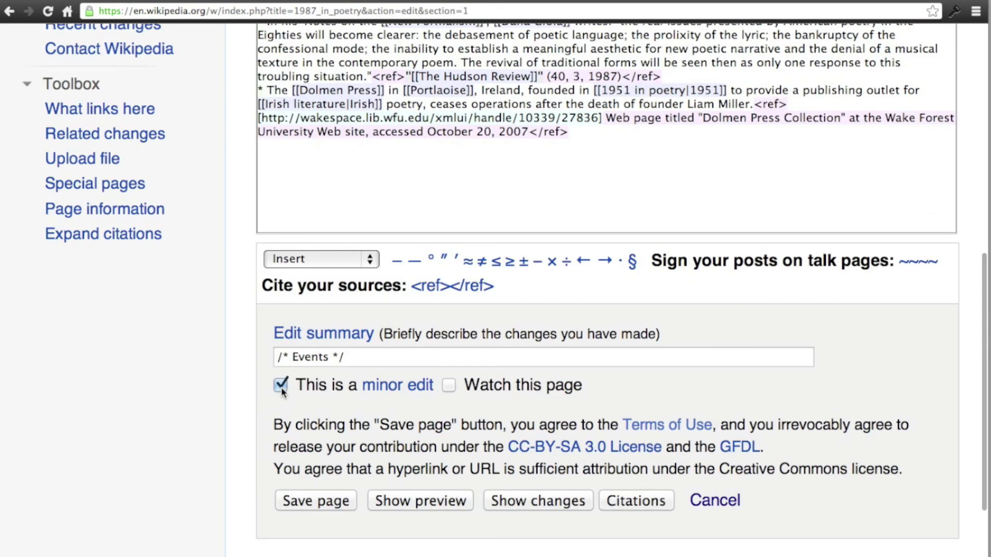
left_click(410, 359)
type("remove dea")
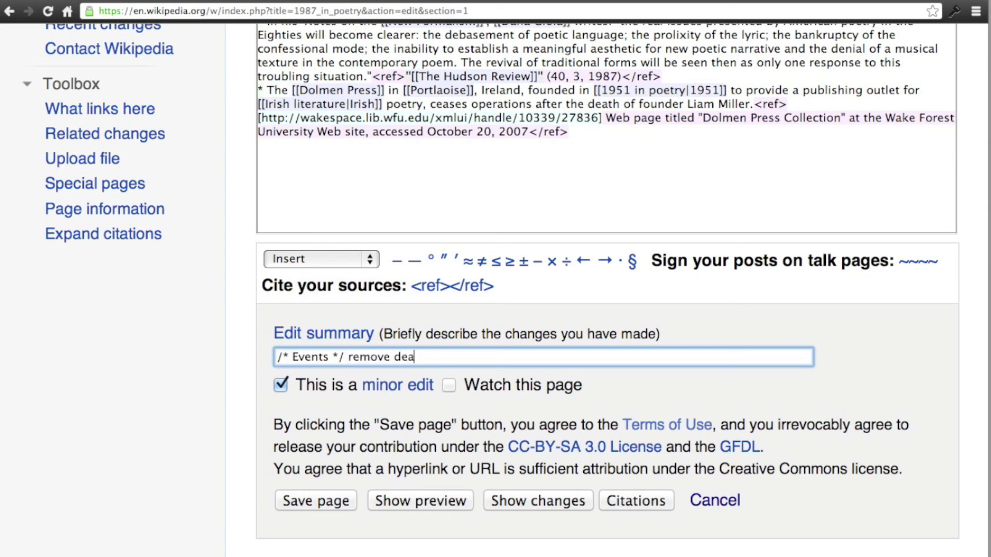
type("d link warning")
left_click(311, 501)
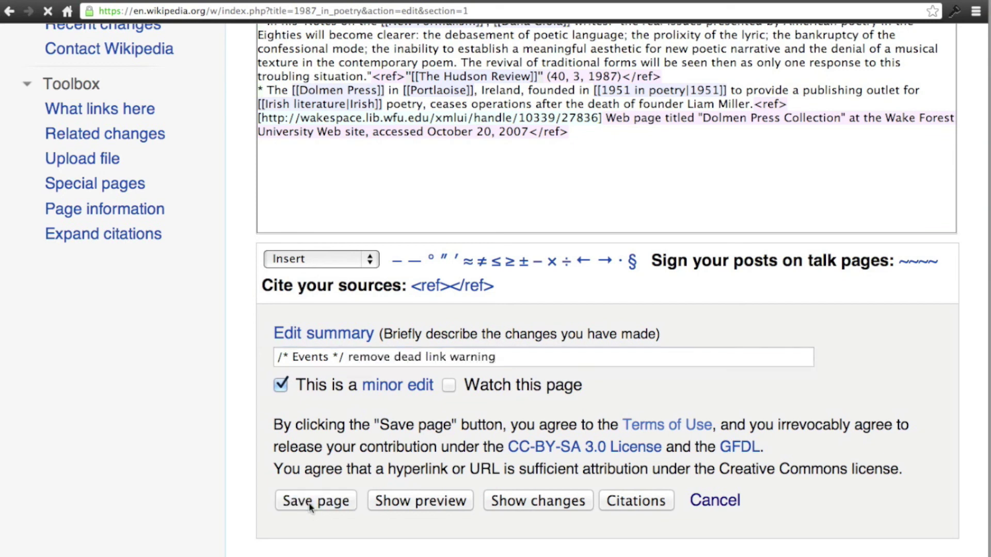